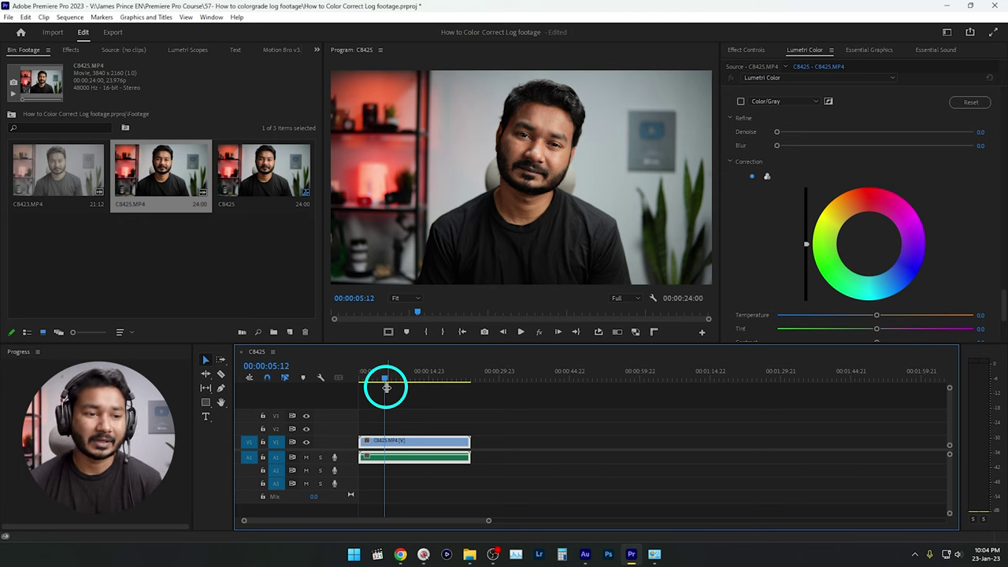
- Add the C8423.MP4 log clip directly after the C8425.MP4 clip on track V1 and park the playhead on it at 00:00:31:21
click(79, 176)
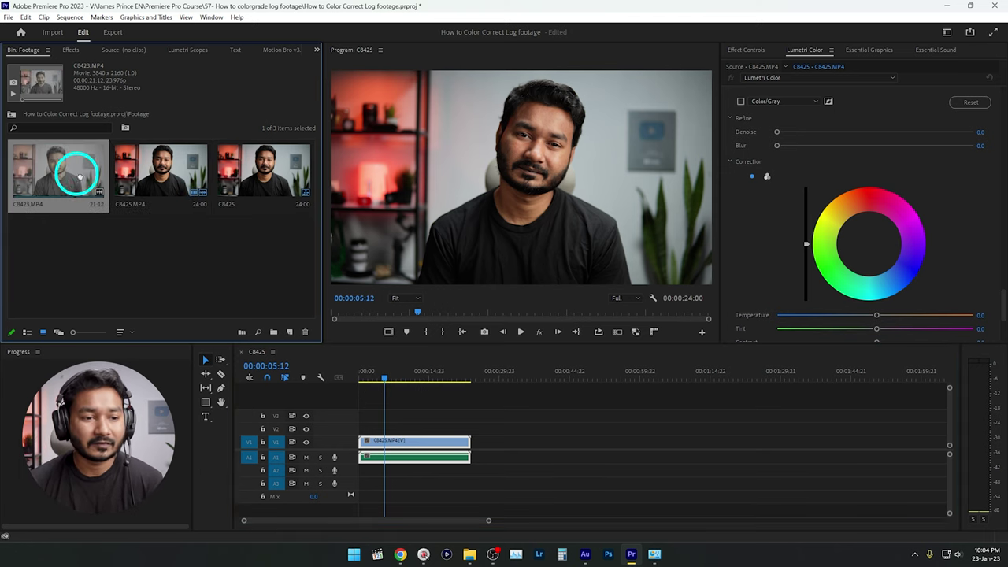
drag(80, 176, 488, 437)
click(509, 370)
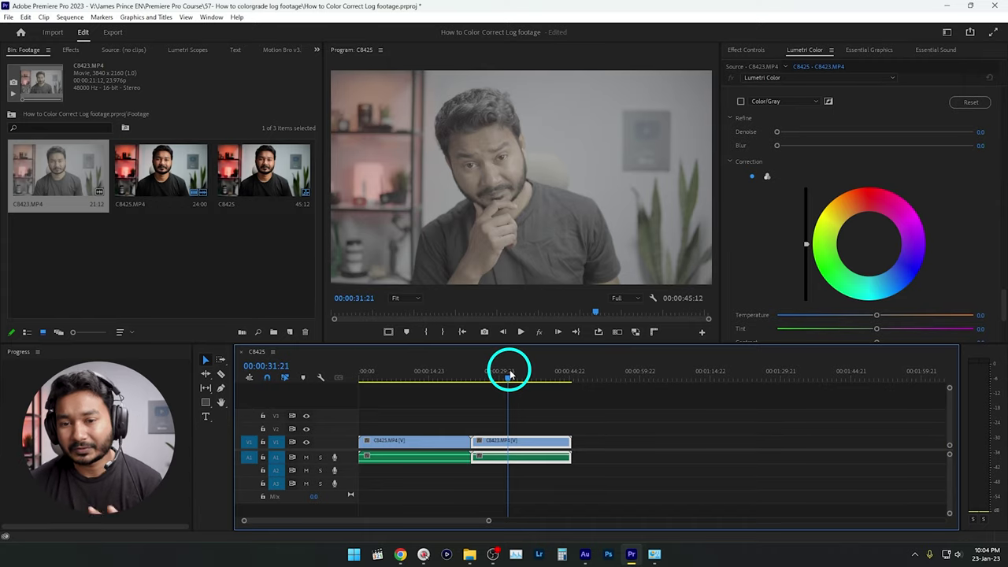
- In Lumetri Basic Correction, set the C8423.MP4 clip's contrast to 42.4, shadows to -35.5 and blacks to -50.4
scroll(862, 210, down, 10)
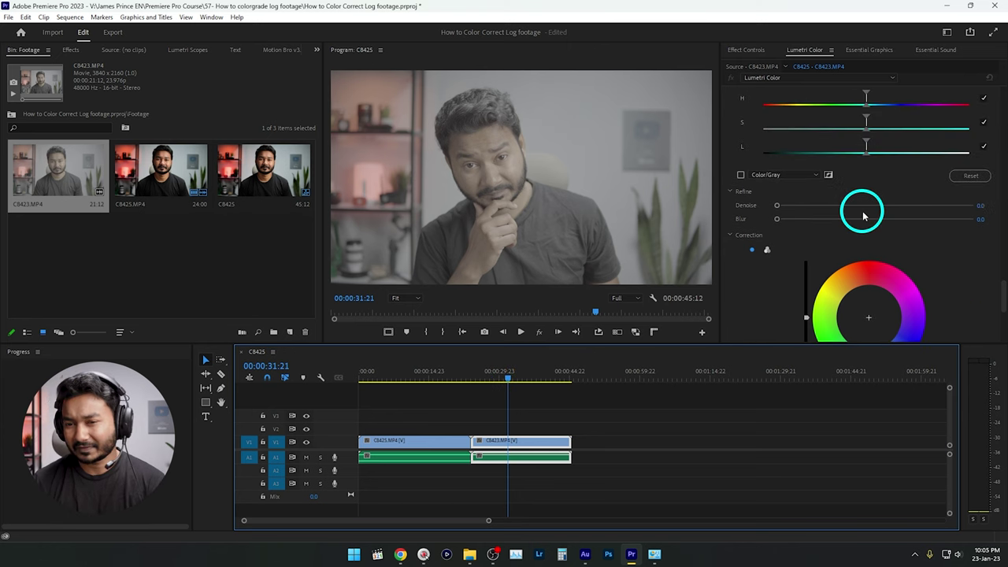
scroll(865, 221, down, 15)
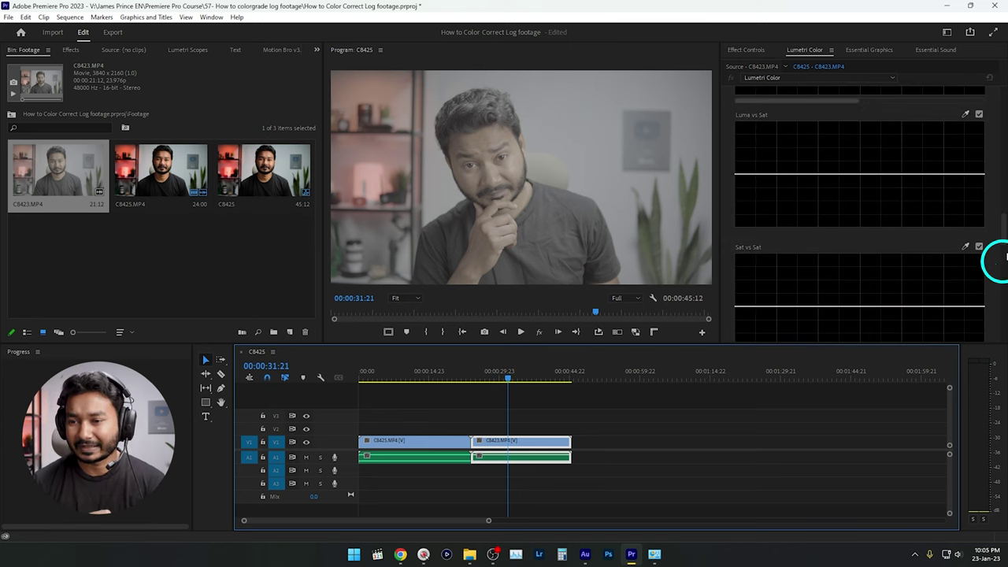
drag(1004, 235, 1005, 102)
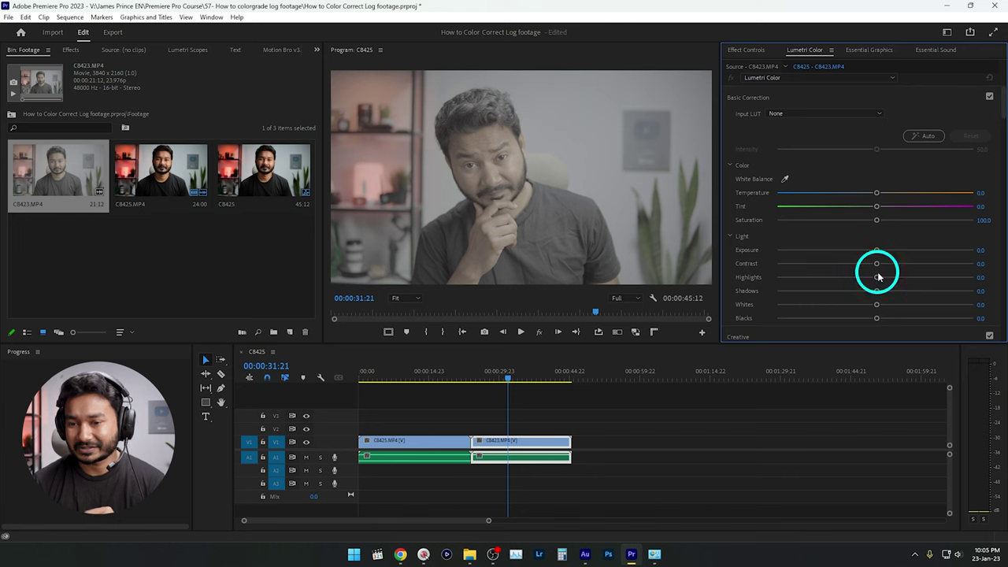
drag(879, 265, 918, 263)
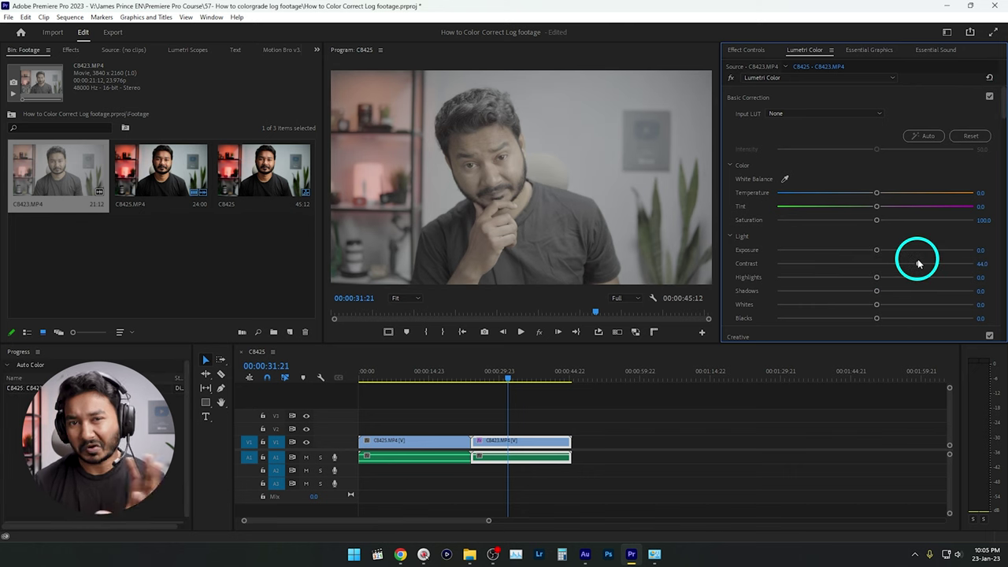
click(907, 267)
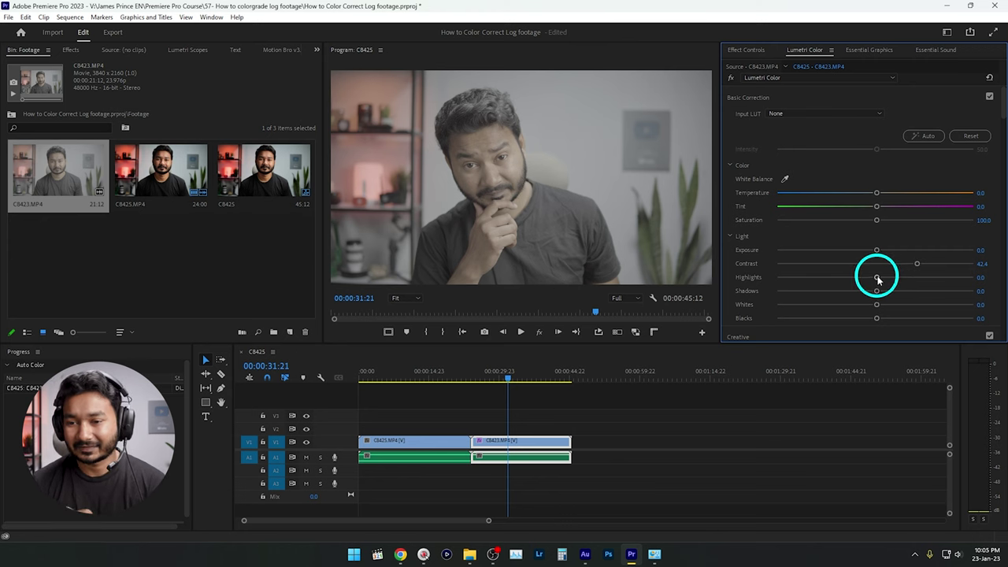
drag(878, 291, 837, 319)
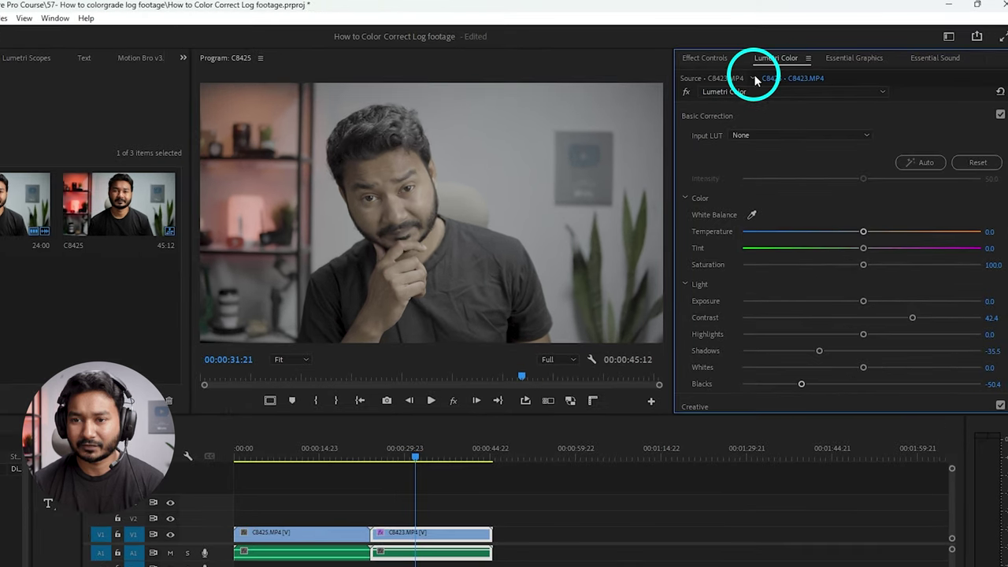
click(55, 18)
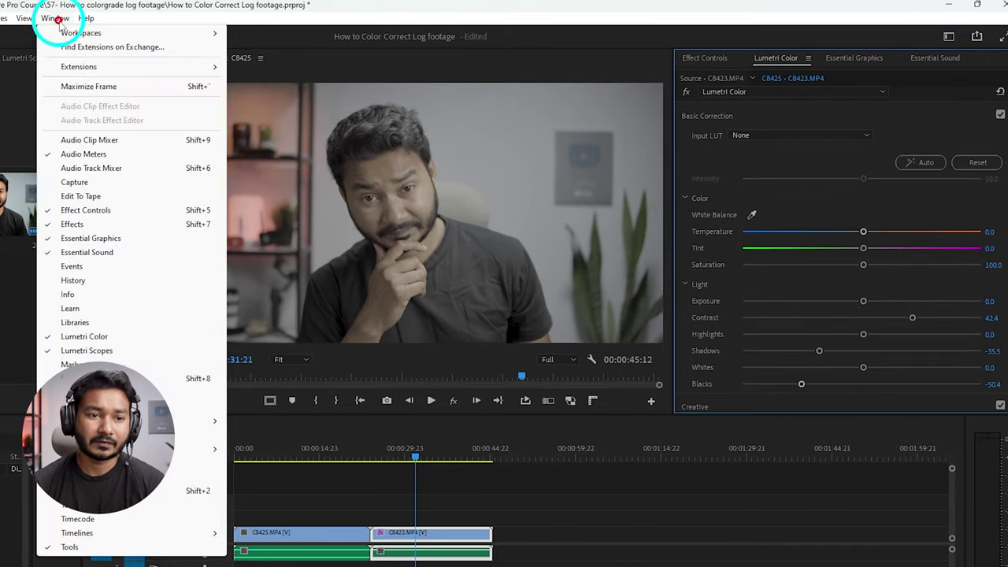
click(111, 347)
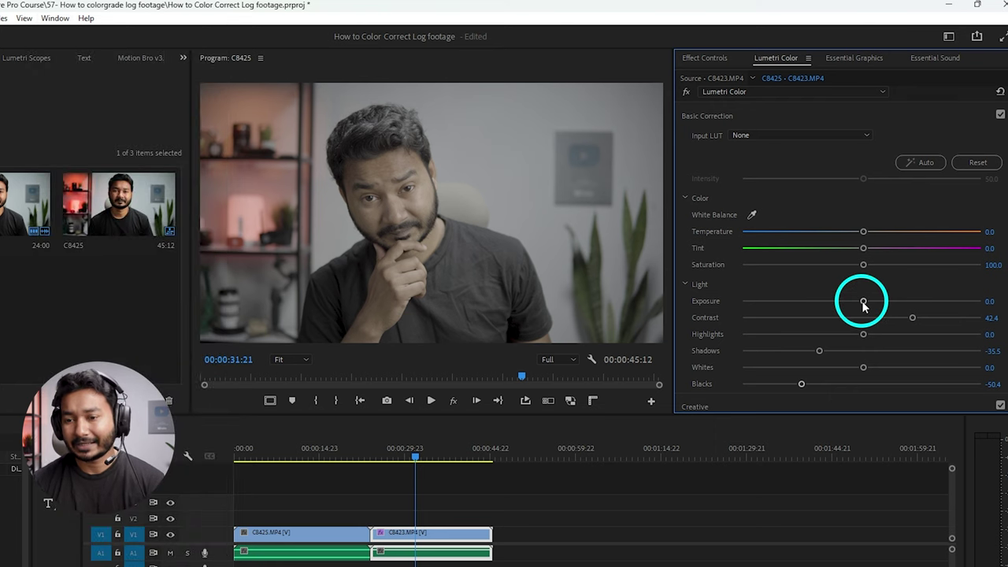
- Set highlights to -12.0, shadows to -59.5, whites to -10.9 and blacks to -61.6, and raise exposure and contrast slightly
drag(863, 337, 792, 356)
scroll(862, 333, down, 1)
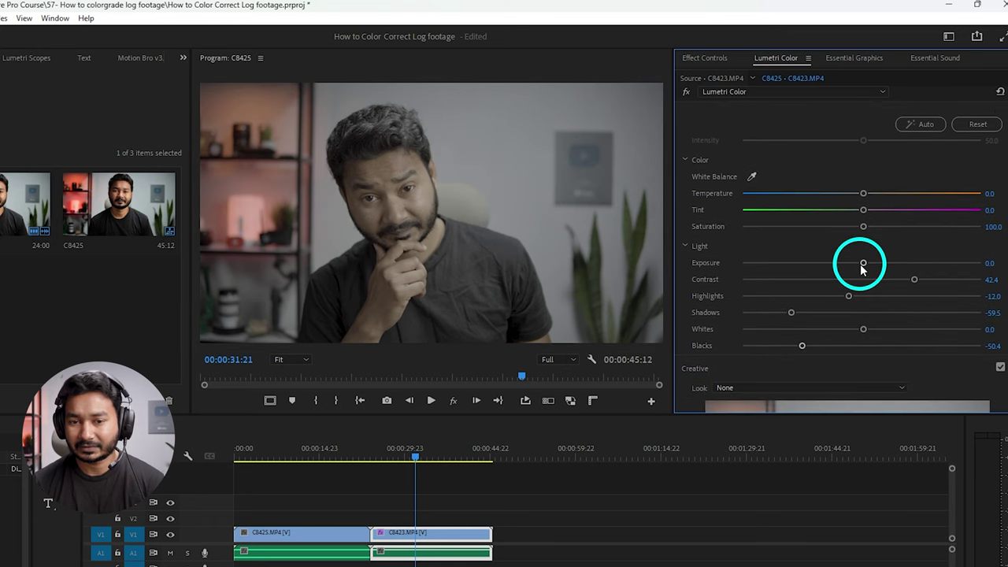
drag(863, 266, 870, 266)
mouse_move(915, 280)
mouse_down()
mouse_move(905, 281)
mouse_move(926, 285)
mouse_move(917, 282)
mouse_up()
drag(864, 331, 789, 349)
- In the Creative adjustments, set sharpen to 36.5, vibrance to 5.6 and saturation to 118.9
scroll(904, 329, down, 5)
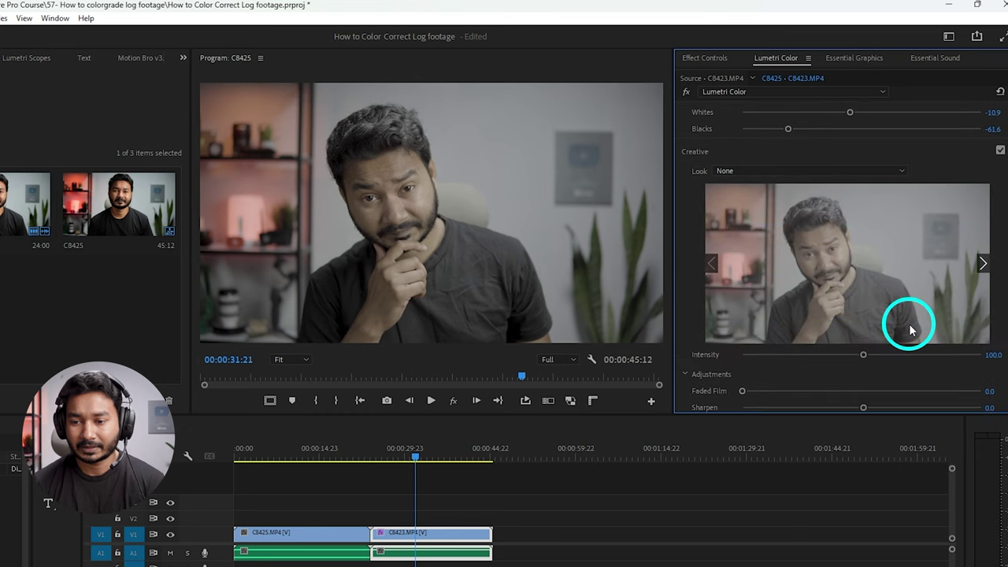
drag(863, 331, 906, 331)
mouse_move(864, 364)
mouse_down()
mouse_move(893, 360)
mouse_move(885, 366)
mouse_move(869, 348)
mouse_up()
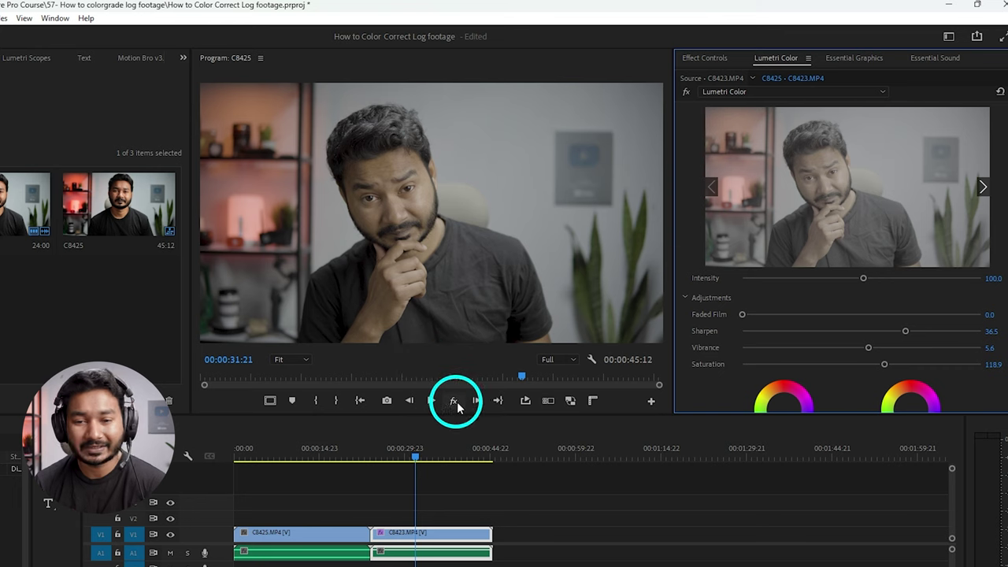
- Compare the clip with its effects bypassed and enabled, and reset the entire Lumetri Color effect
click(454, 402)
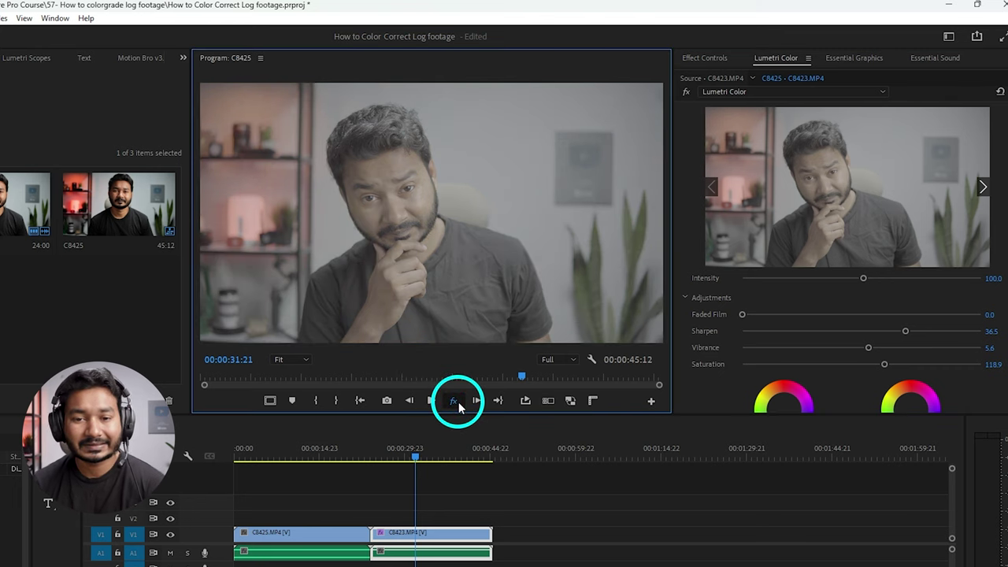
click(458, 402)
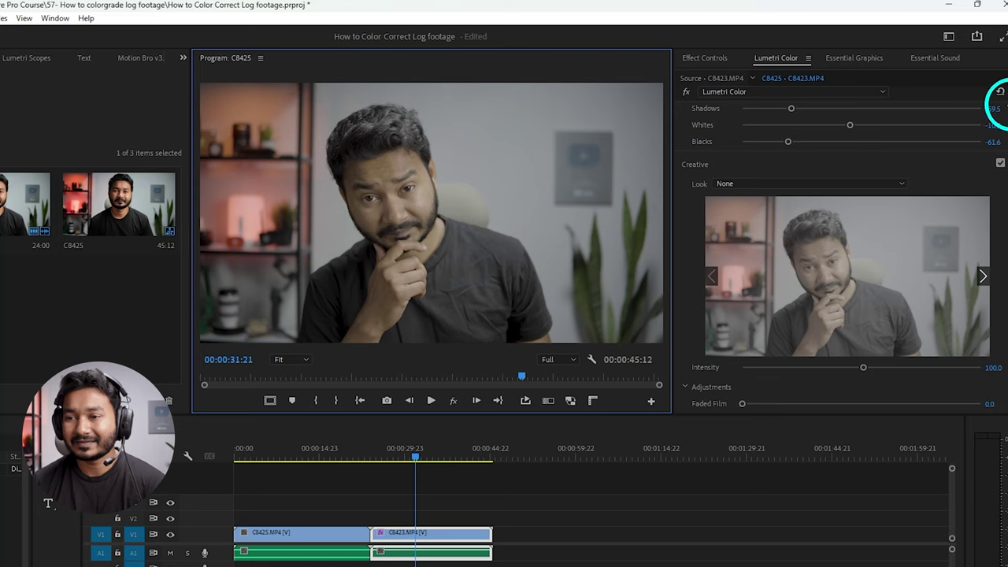
click(1000, 91)
scroll(904, 236, up, 5)
scroll(908, 246, up, 2)
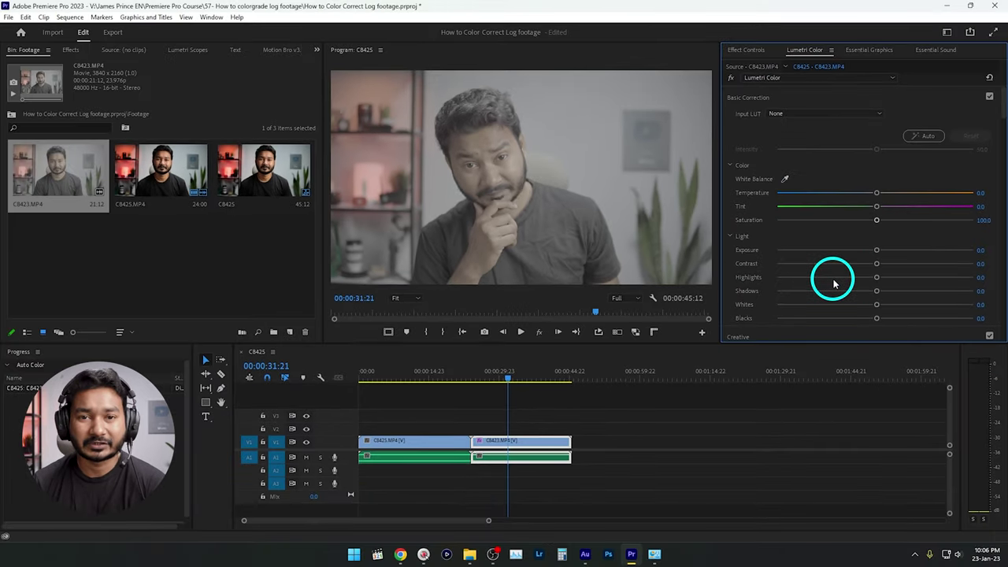
- Switch to Chrome and search the web for "sony conversion luts" in a new tab
click(401, 554)
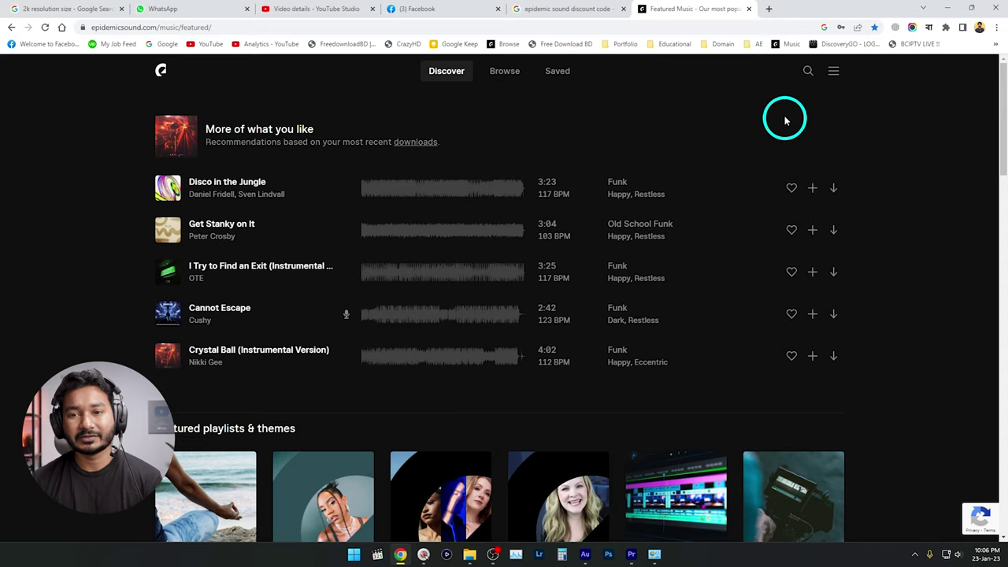
click(754, 10)
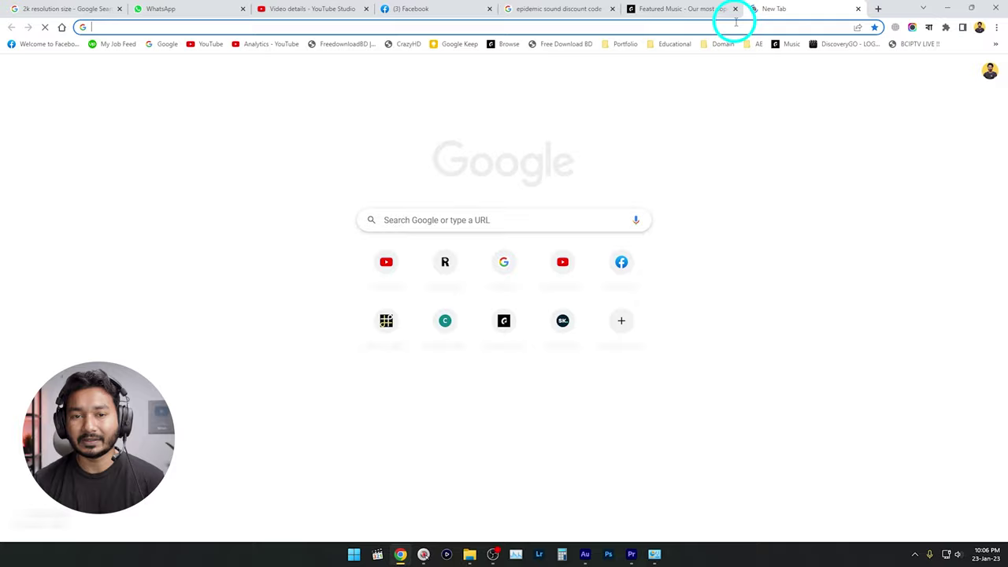
click(733, 22)
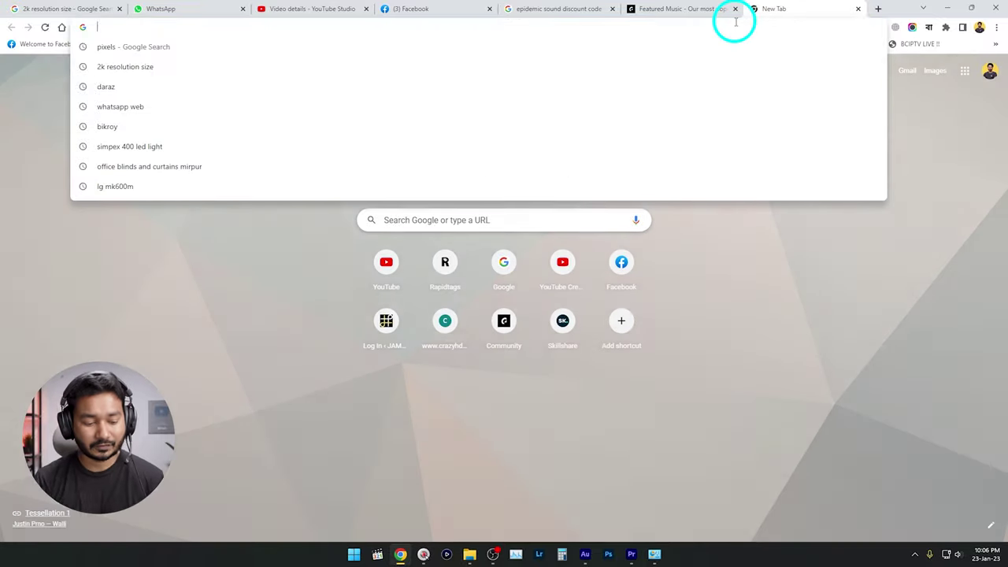
text(sony conversion luts)
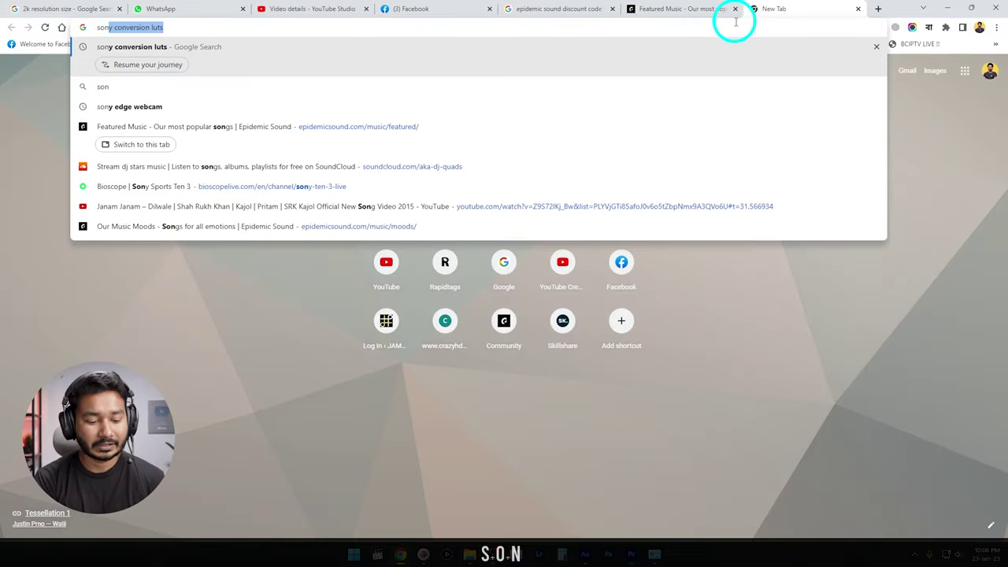
key(Right)
key(Return)
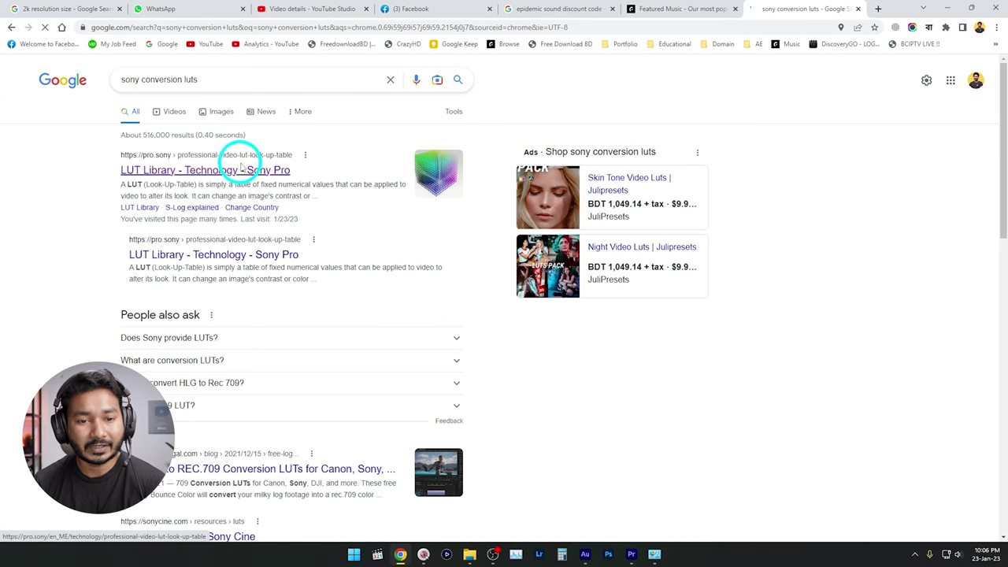
- Open the Sony Pro LUT Library page from the search results and find the Sony Look Profiles section
click(239, 170)
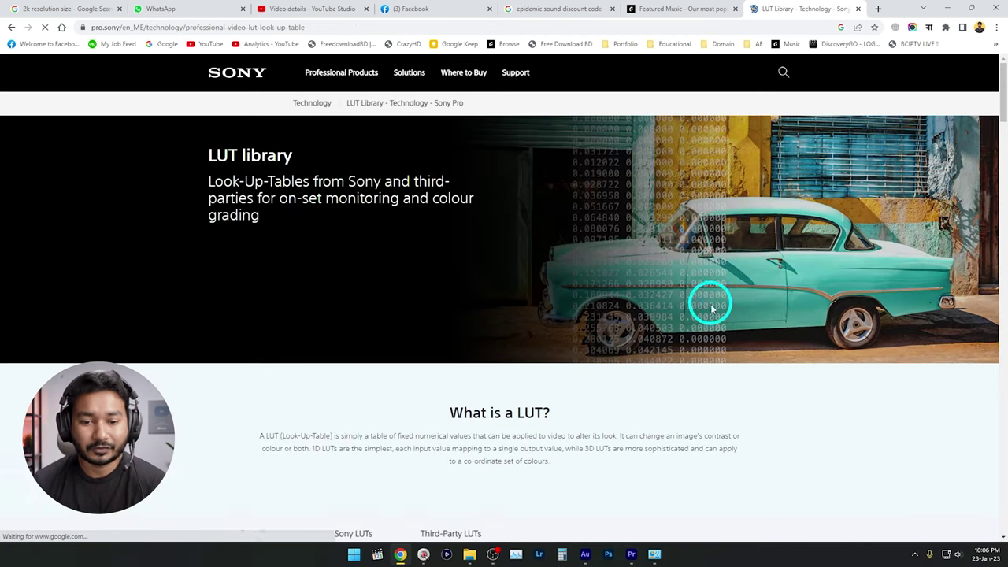
scroll(709, 292, down, 4)
scroll(704, 288, down, 4)
scroll(669, 303, up, 4)
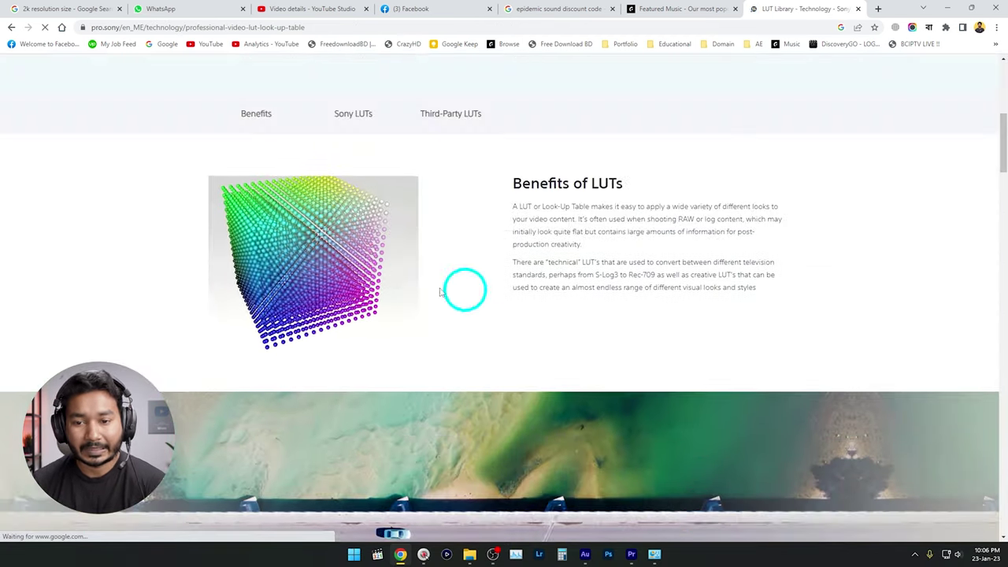
scroll(642, 302, down, 13)
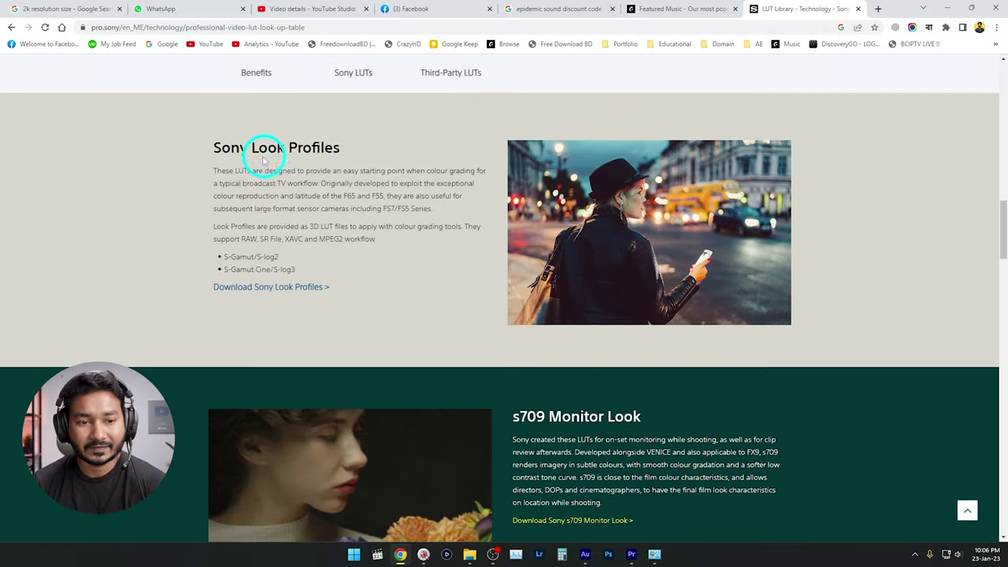
drag(221, 148, 340, 148)
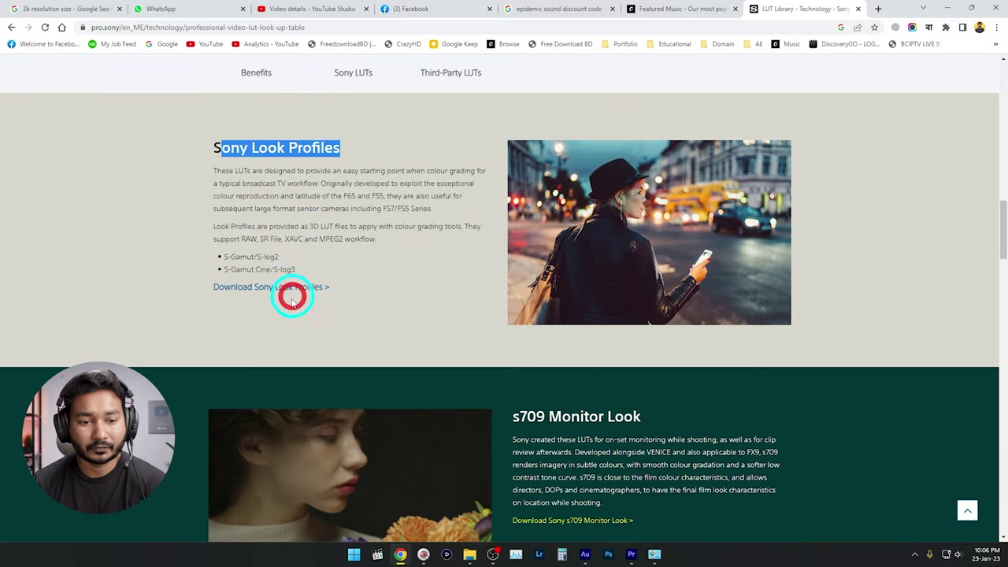
- Open the Sony Look Profiles download page and examine the S-Gamut/S-Log2 and S-Gamut3.Cine/S-Log3 look profile entries
click(241, 288)
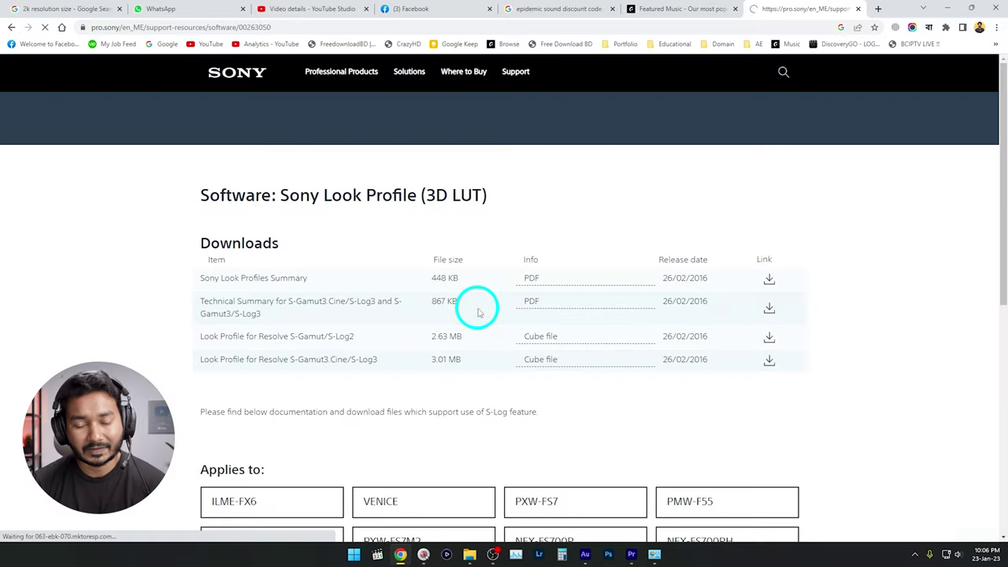
scroll(540, 322, down, 2)
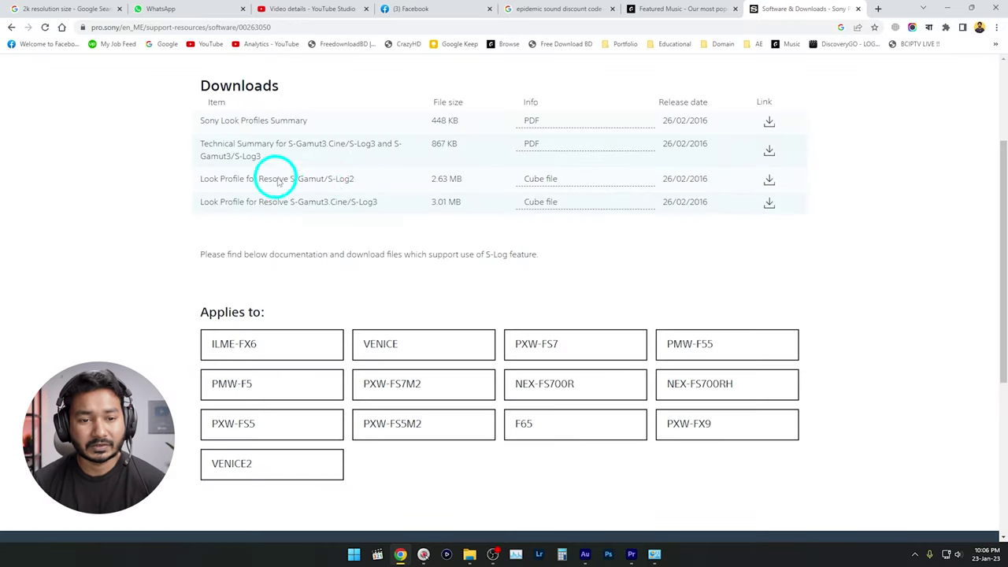
scroll(365, 192, up, 1)
drag(359, 236, 327, 238)
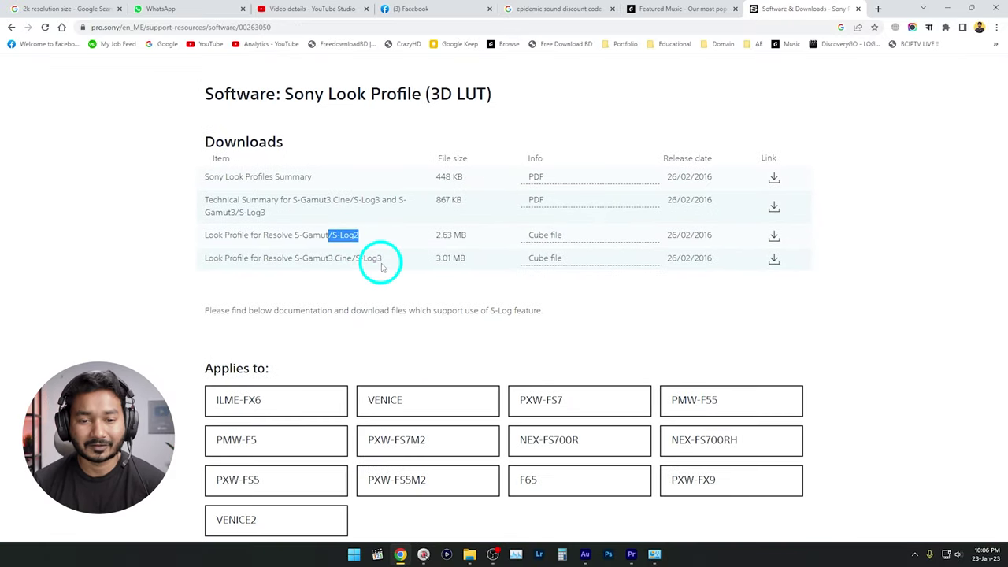
drag(381, 259, 347, 260)
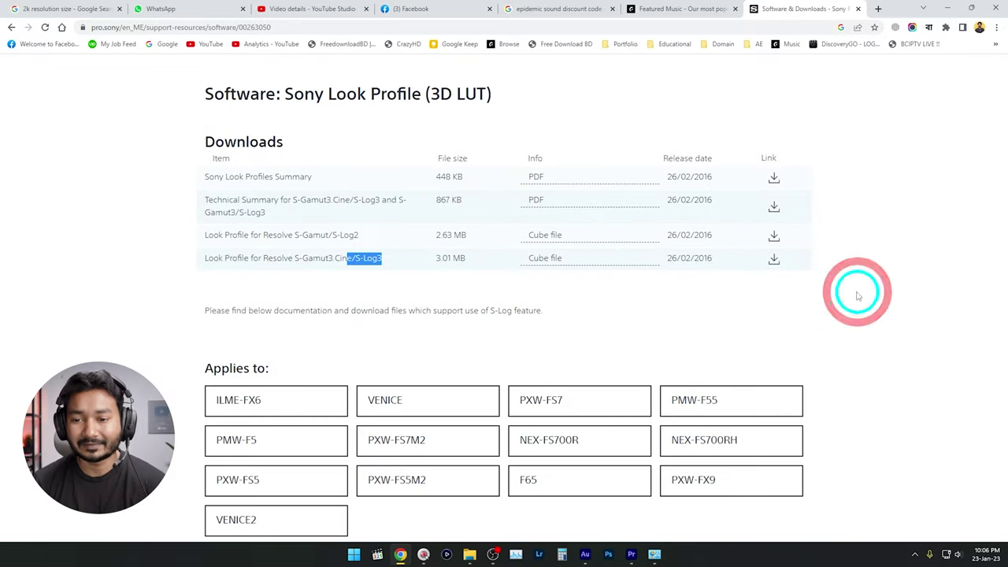
- Switch to File Explorer, review the downloaded archives in the LUTS folder and open the SLog3_SGamut3Cine folder
click(473, 552)
double_click(425, 215)
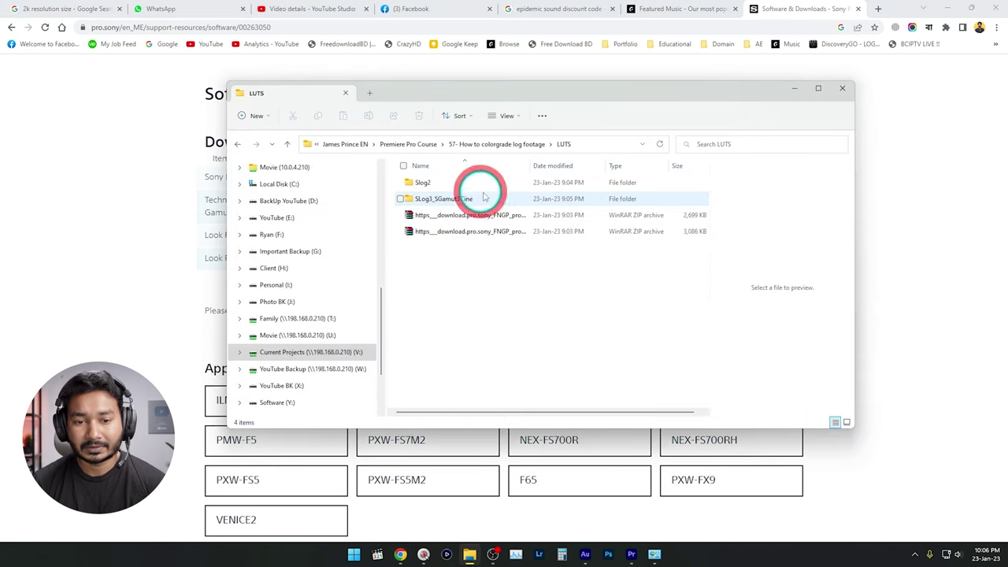
drag(508, 269, 420, 211)
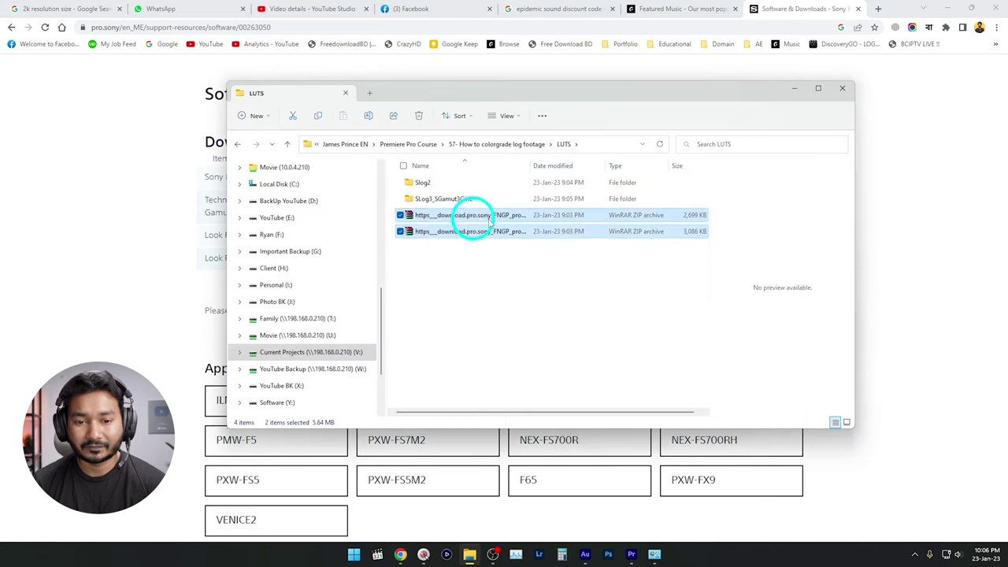
double_click(451, 198)
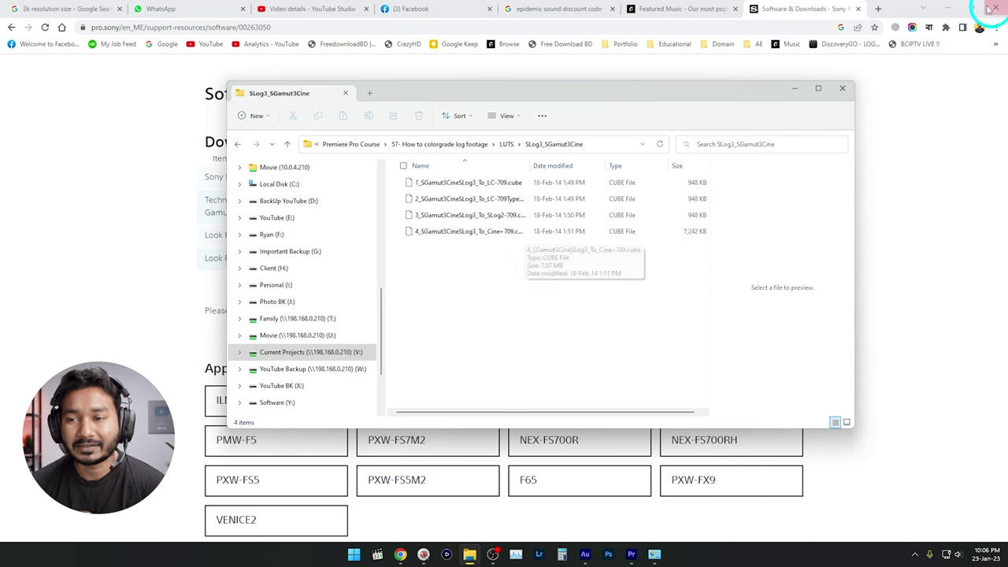
- Switch to Premiere Pro, load 1_SGamut3CineSLog3_To_LC-709.cube as the C8423.MP4 clip's Input LUT, and compare the image with effects muted and unmuted
click(945, 6)
click(715, 11)
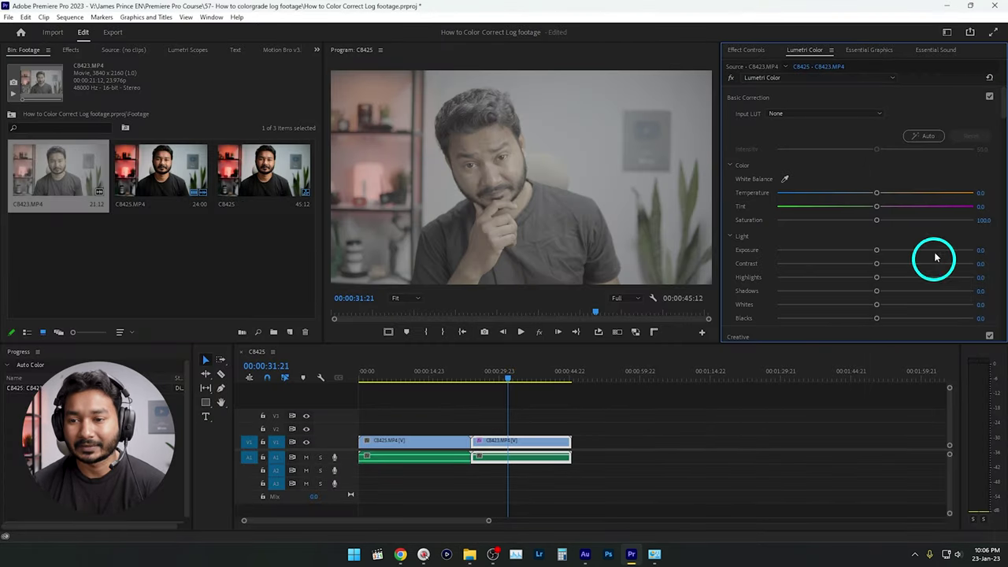
click(511, 377)
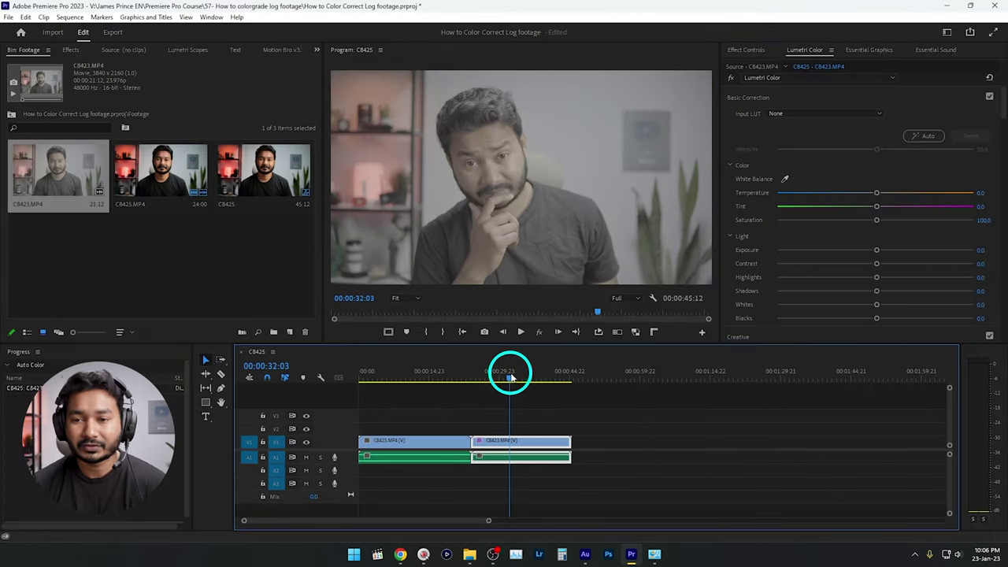
click(793, 115)
click(793, 143)
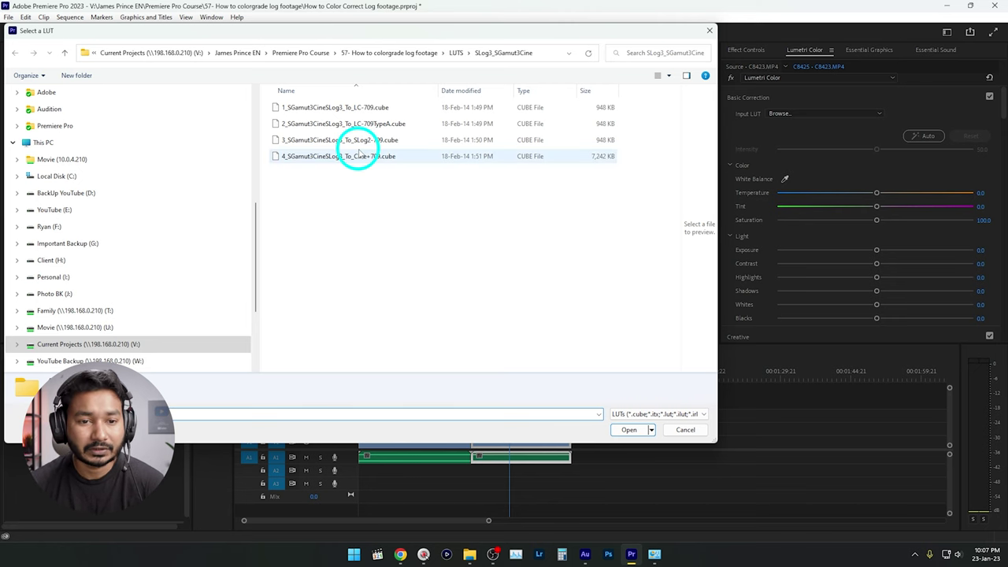
click(333, 109)
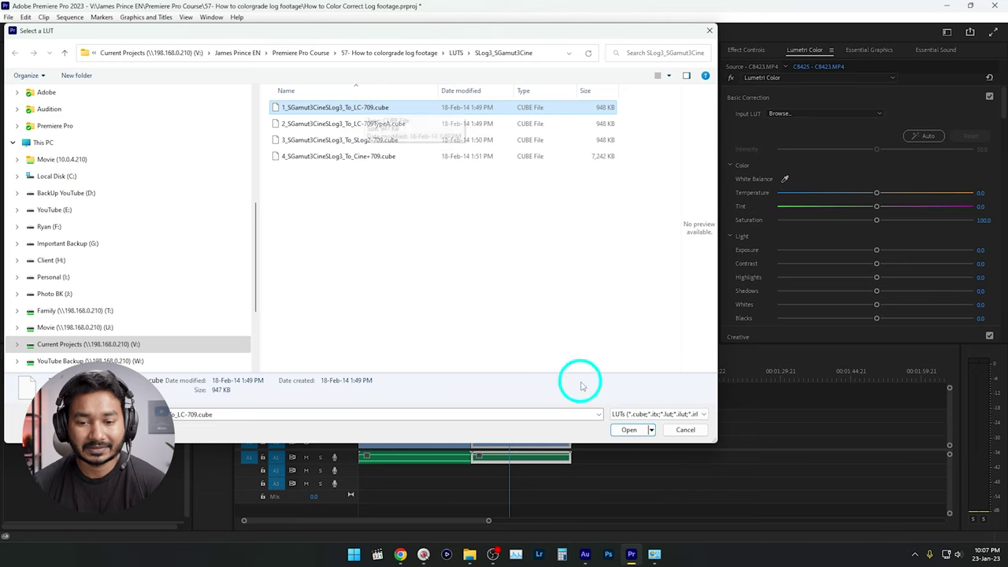
click(628, 432)
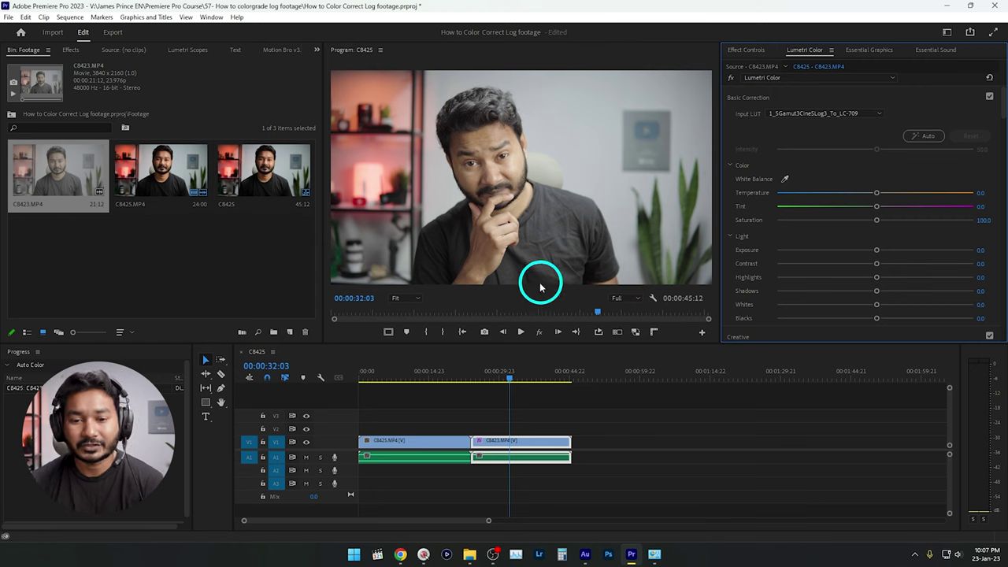
click(540, 331)
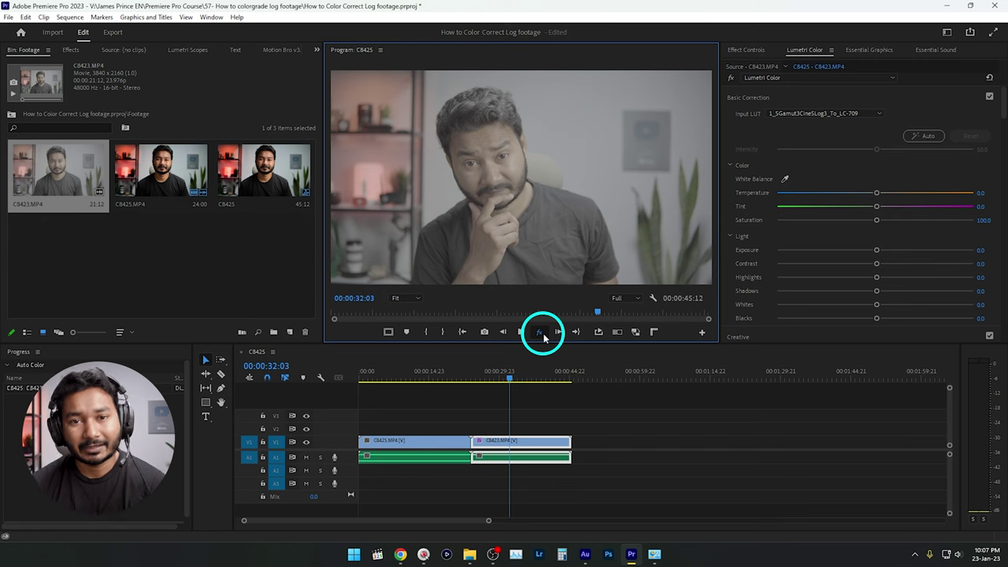
click(542, 334)
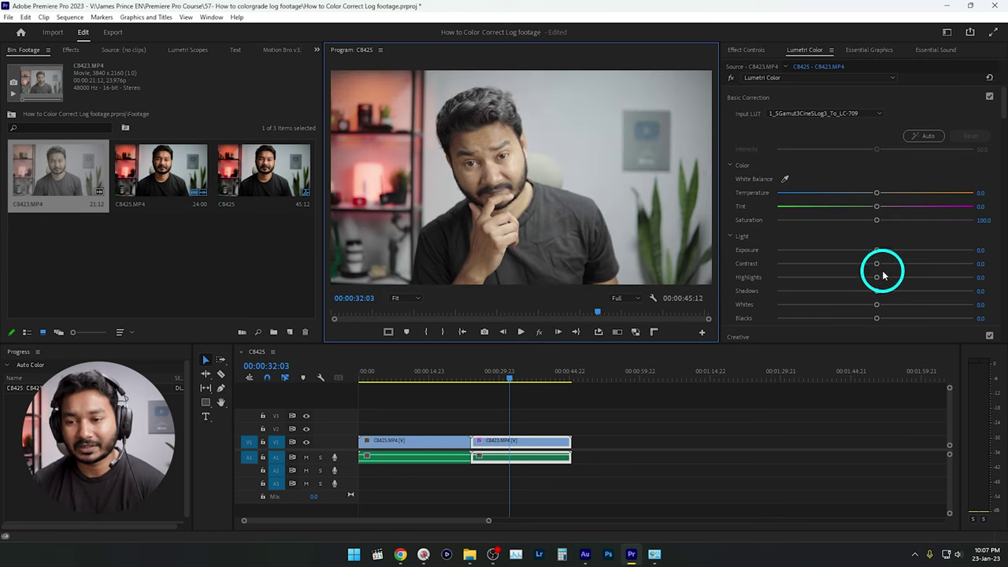
- Lower the clip's Highlights to about -18.9 and Blacks to about -0.8 in Basic Correction
drag(875, 281, 861, 281)
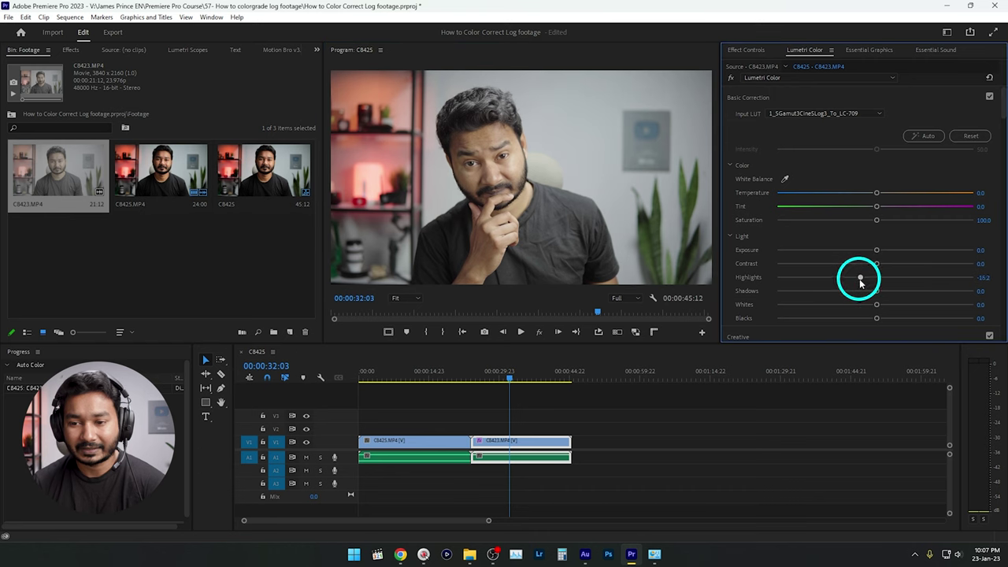
drag(877, 318, 861, 320)
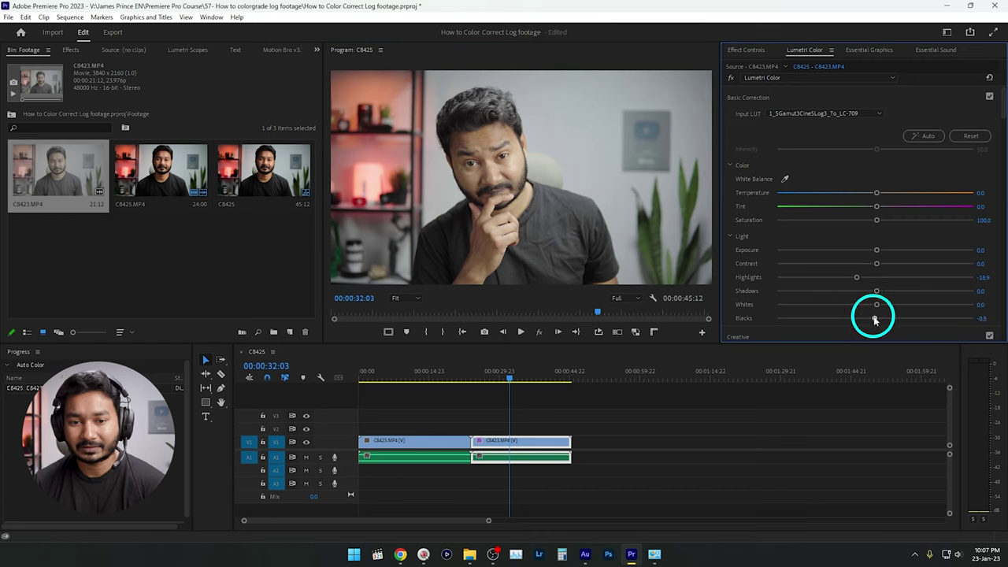
- Show the Lumetri vectorscope and play the sequence forward to 00:00:33:04, where the face is clearly visible
click(189, 50)
key(space)
key(space)
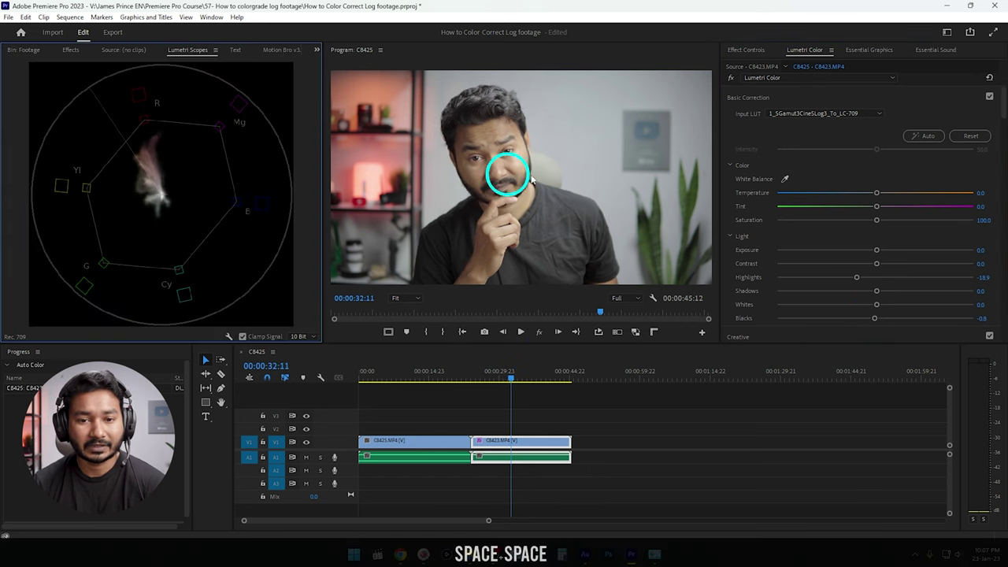
key(space)
key(space)
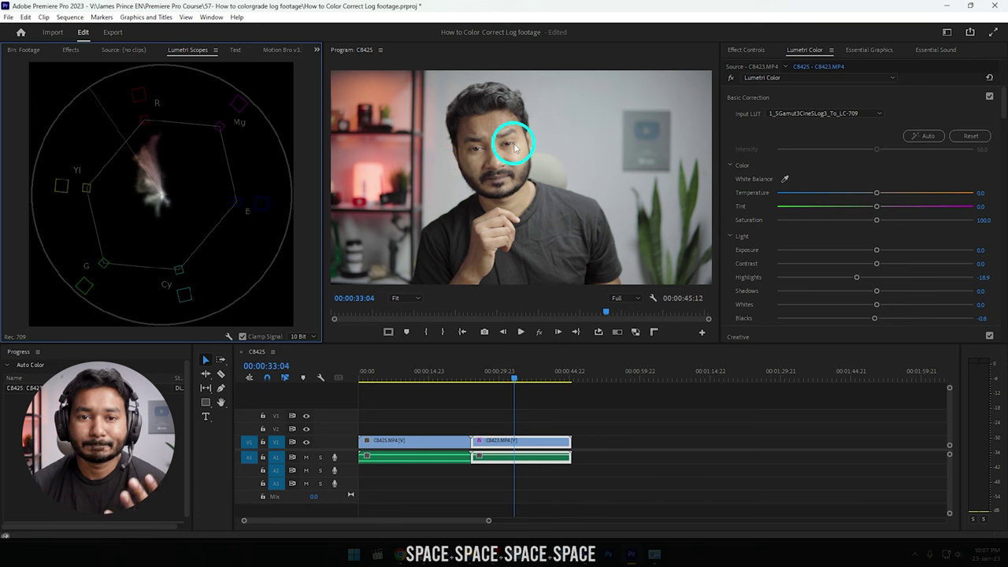
- Draw a small triangular free-form opacity mask over the cheek to isolate the skin tone in the vectorscope
click(745, 50)
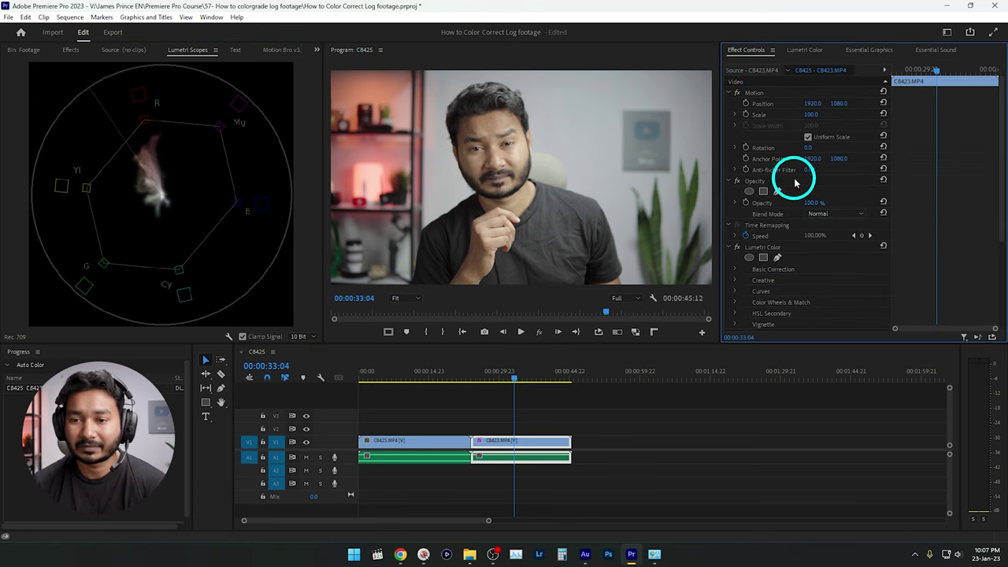
click(487, 156)
drag(522, 150, 520, 172)
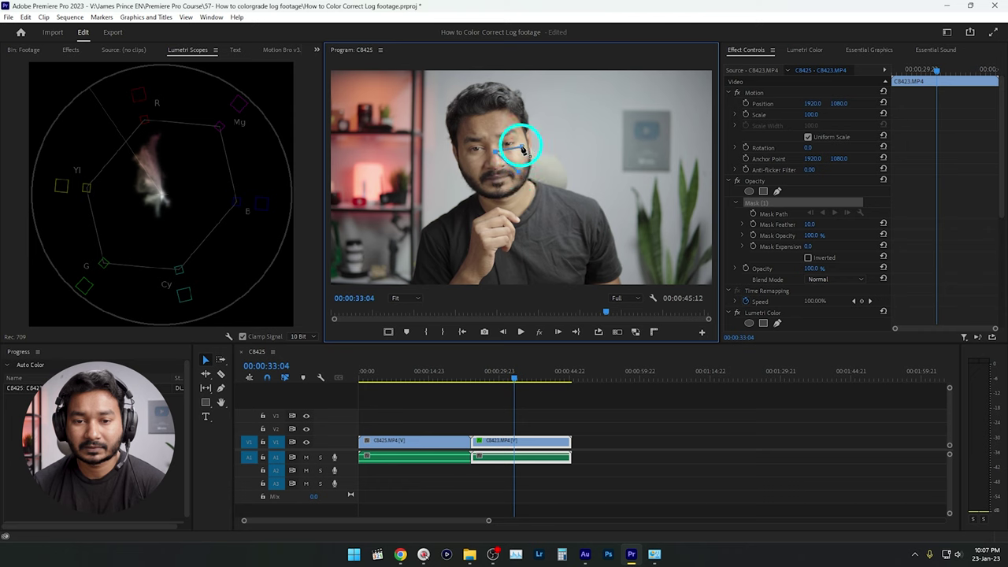
click(516, 147)
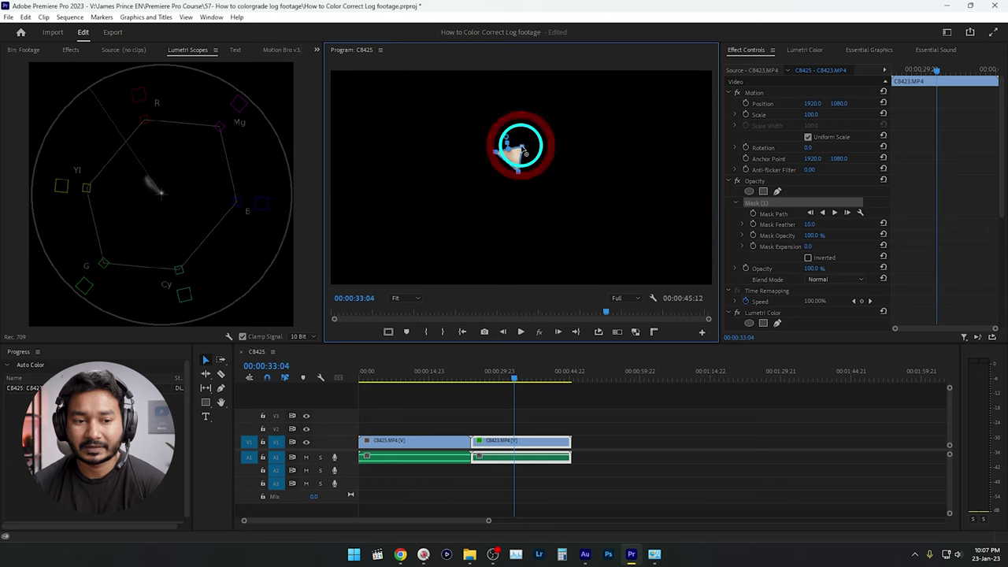
- Set Tint to about 11.5 and Temperature to about 0.8, checking the masked skin against the vectorscope's skin tone line
click(813, 50)
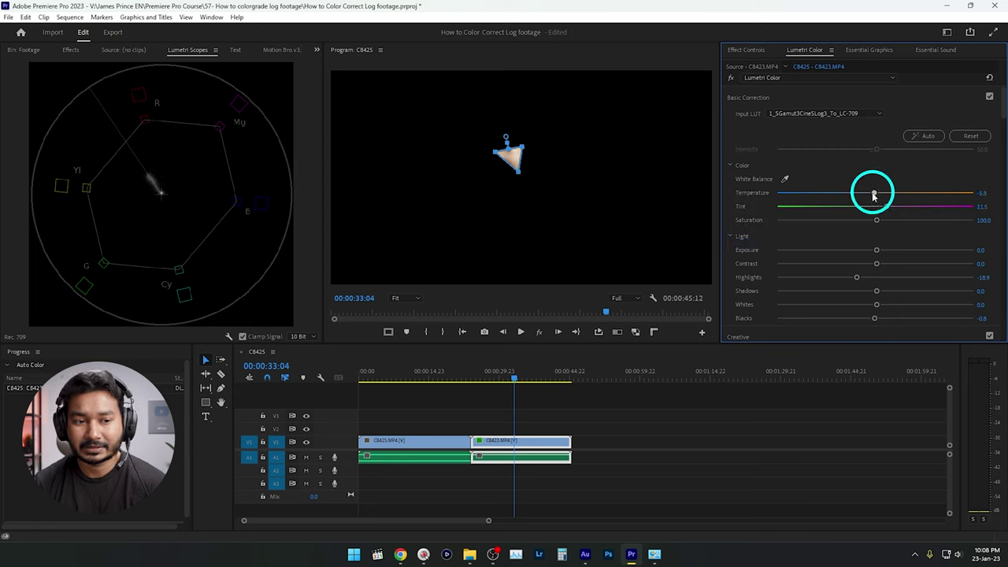
drag(872, 196, 876, 193)
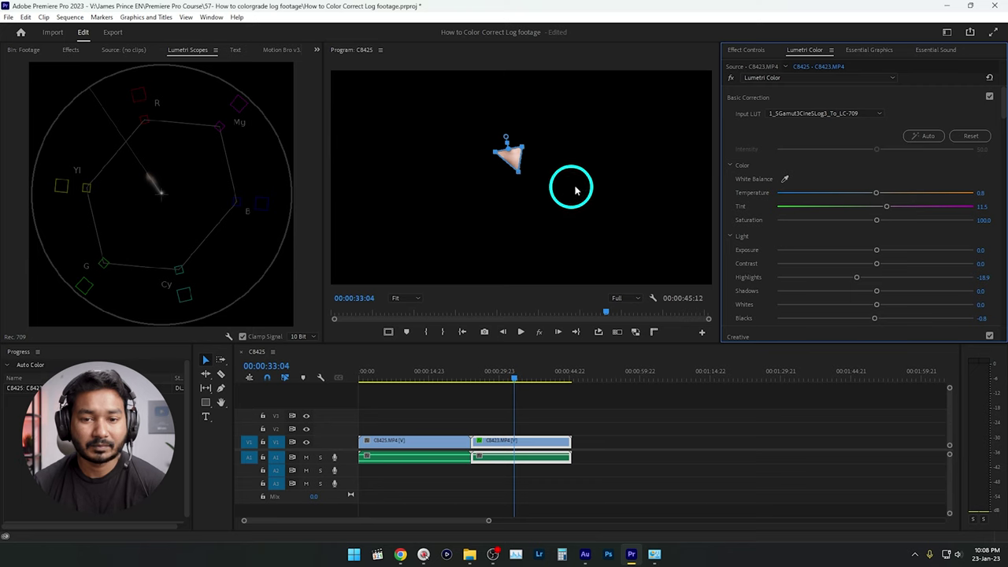
double_click(155, 191)
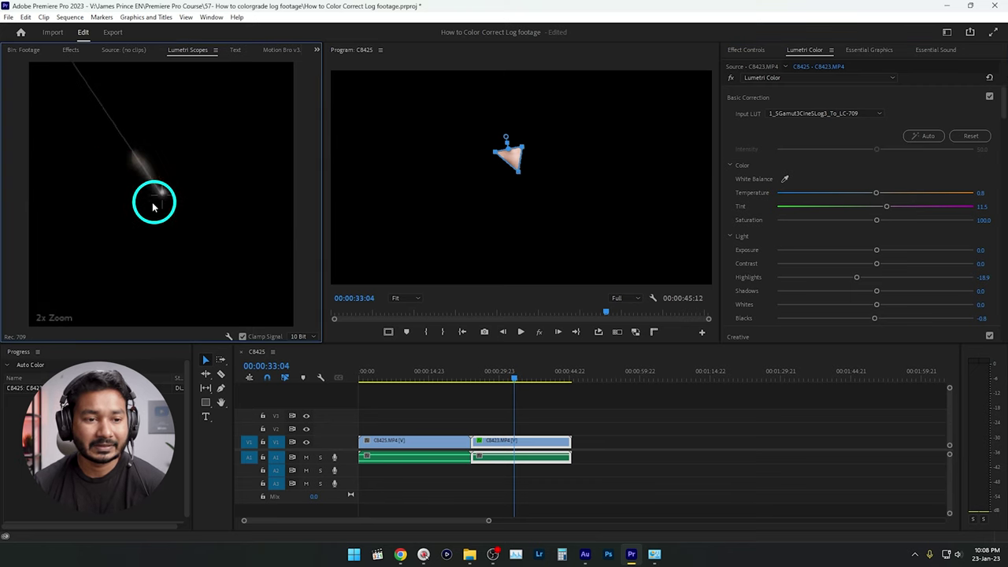
double_click(151, 189)
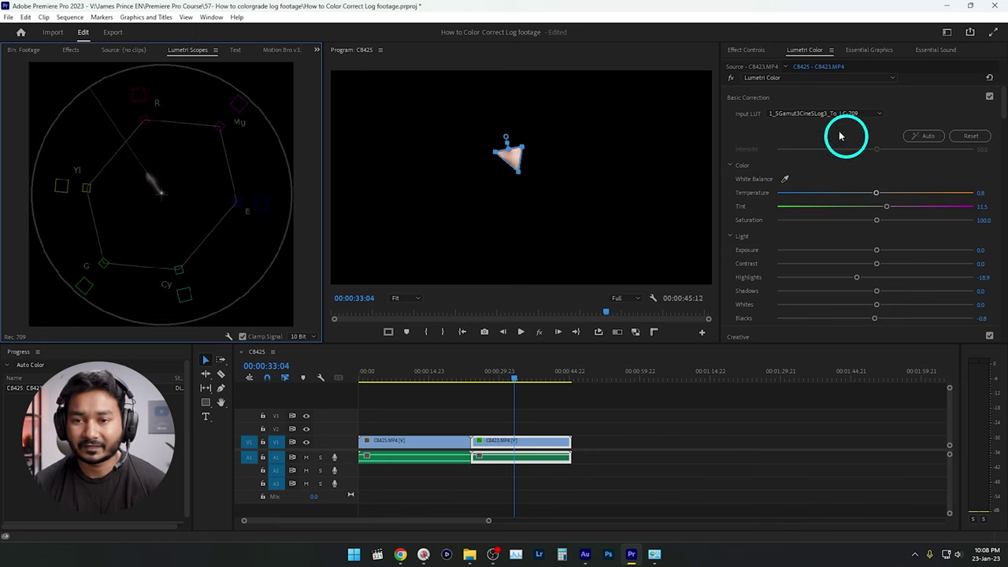
- Delete the cheek's opacity mask so the clip's whole frame is shown again
click(748, 50)
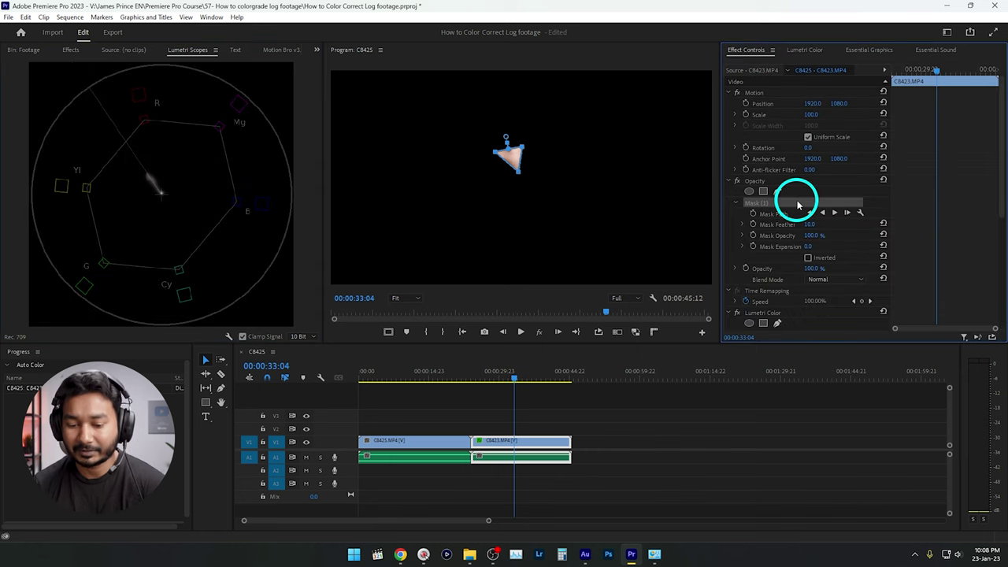
key(Delete)
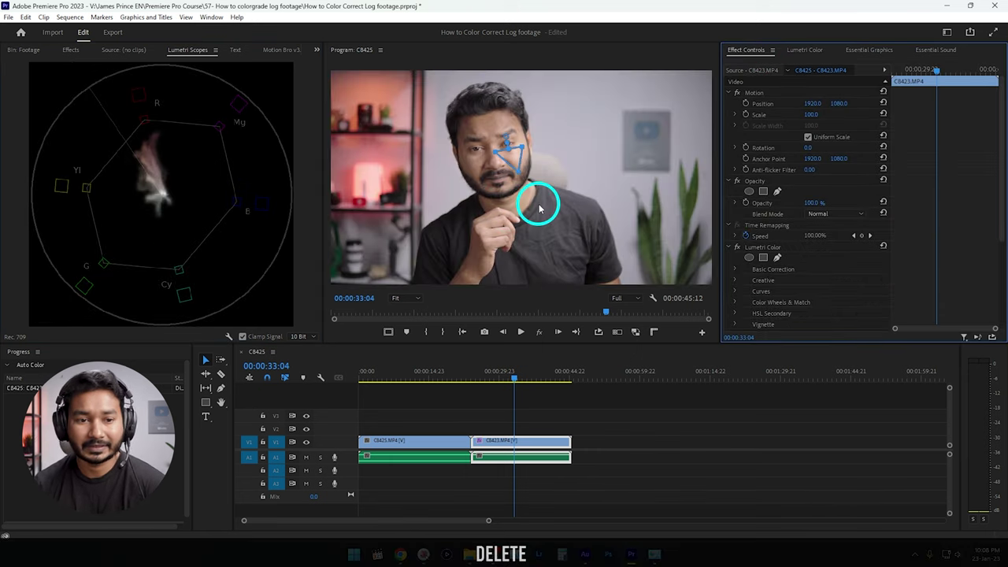
- Lower Whites to about -9.9, Shadows to about -18.9 and Blacks to about -6.7 in Basic Correction
click(804, 49)
scroll(913, 268, down, 1)
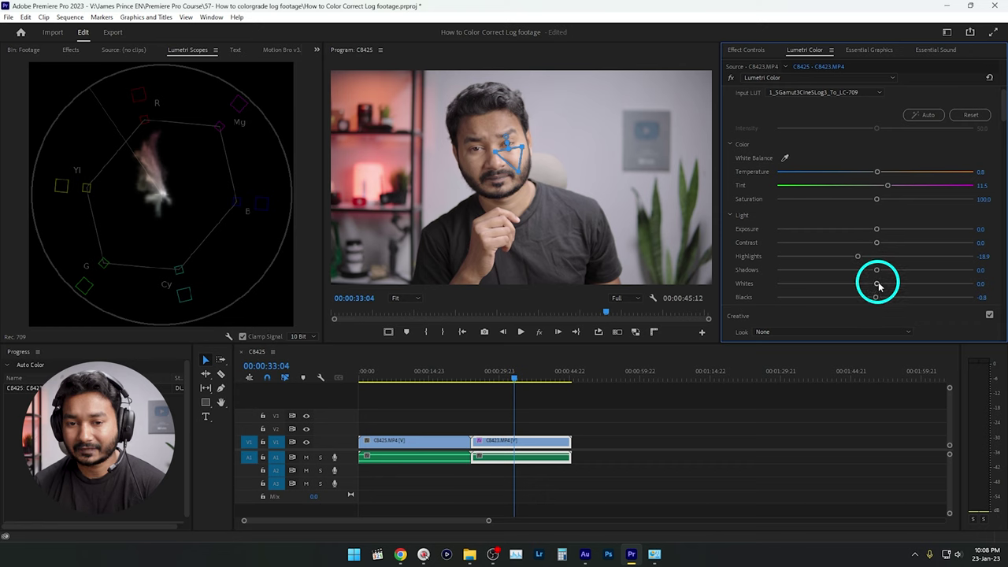
drag(877, 283, 855, 276)
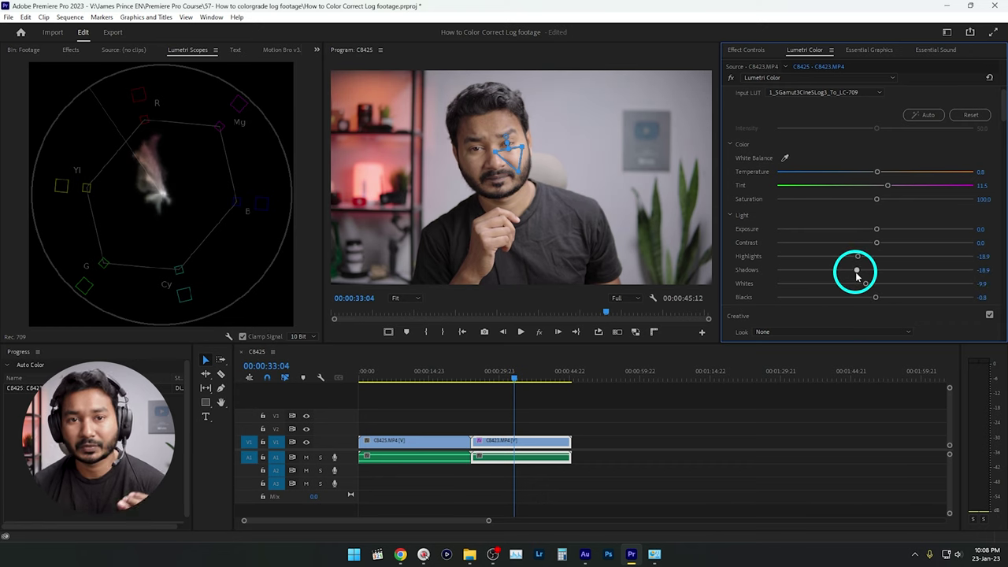
drag(876, 299, 871, 300)
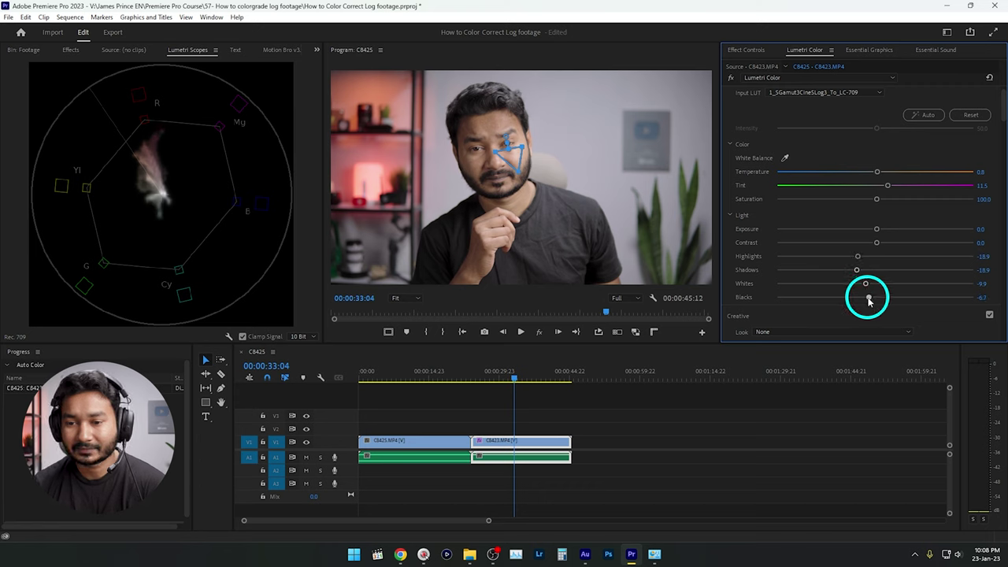
- Try lowering Exposure to about -0.5, compare with effects muted, and reset Exposure to 0.0
drag(877, 229, 867, 231)
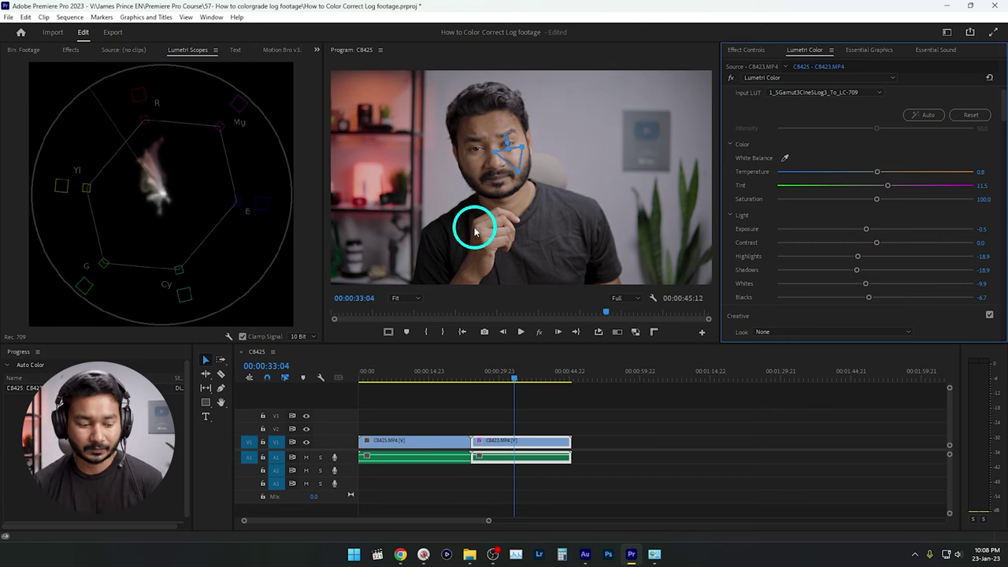
click(540, 335)
click(540, 335)
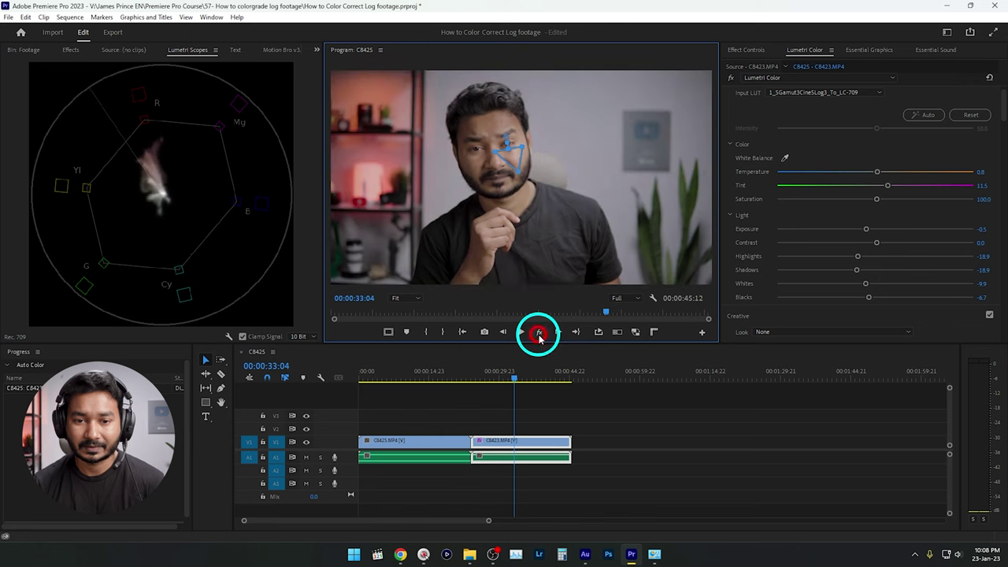
drag(867, 229, 863, 231)
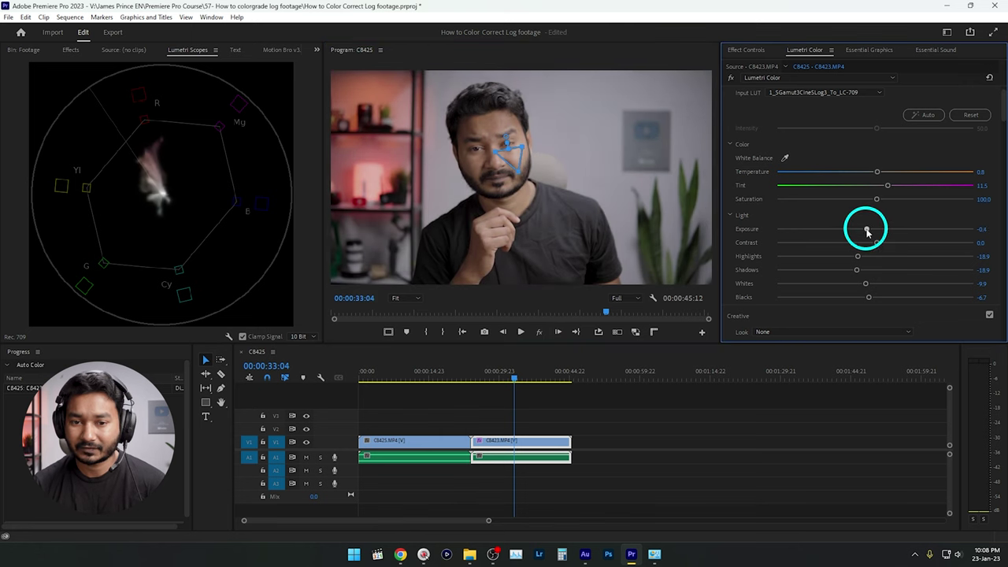
double_click(872, 231)
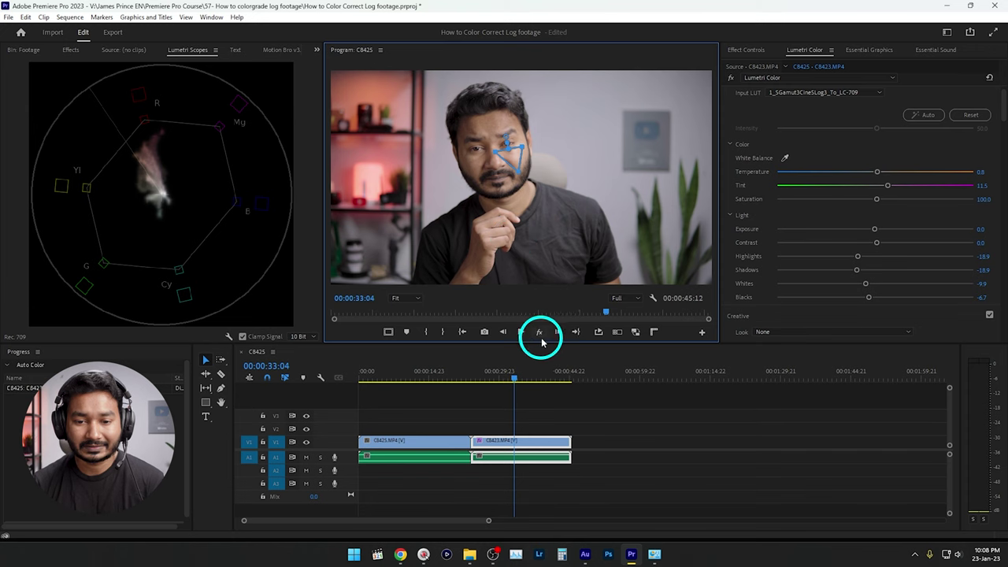
- Compare the corrected clip with its effects muted and with the C8425.MP4 clip in the sequence
click(540, 333)
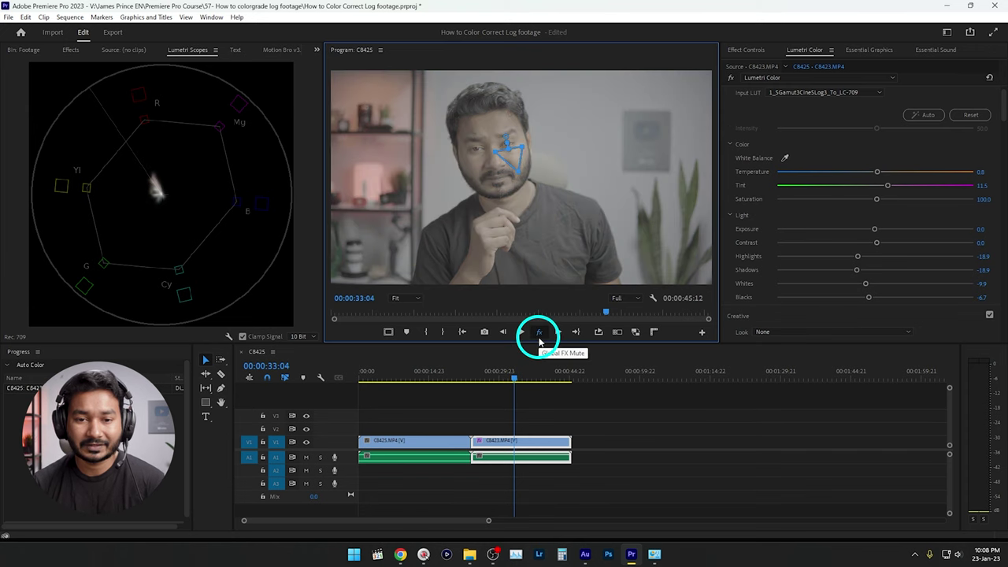
click(540, 333)
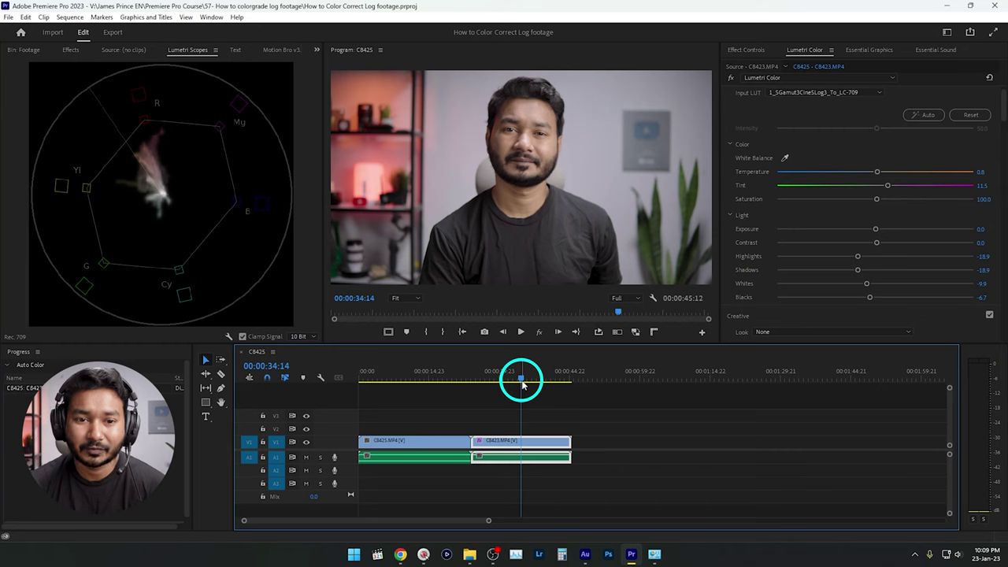
click(415, 373)
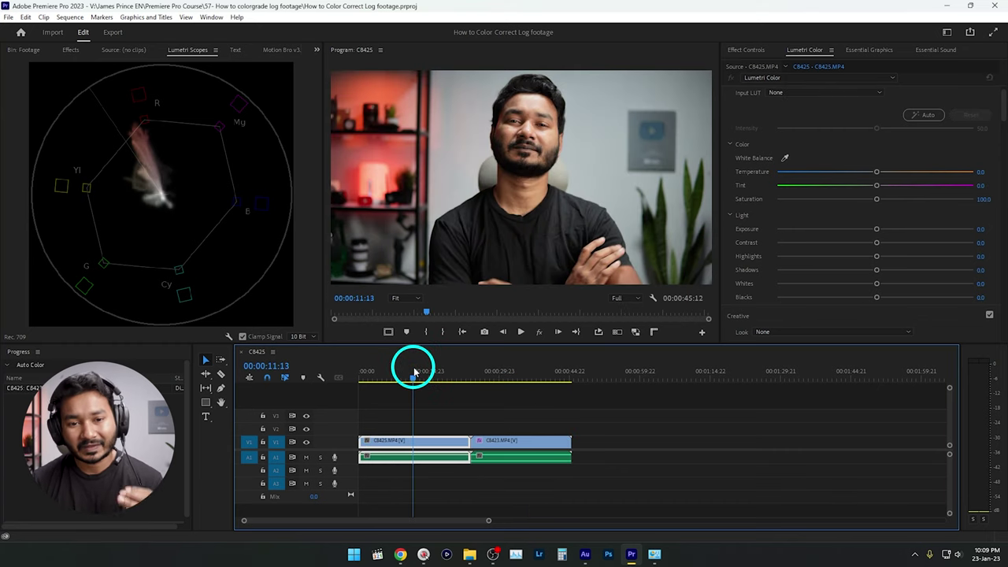
click(512, 370)
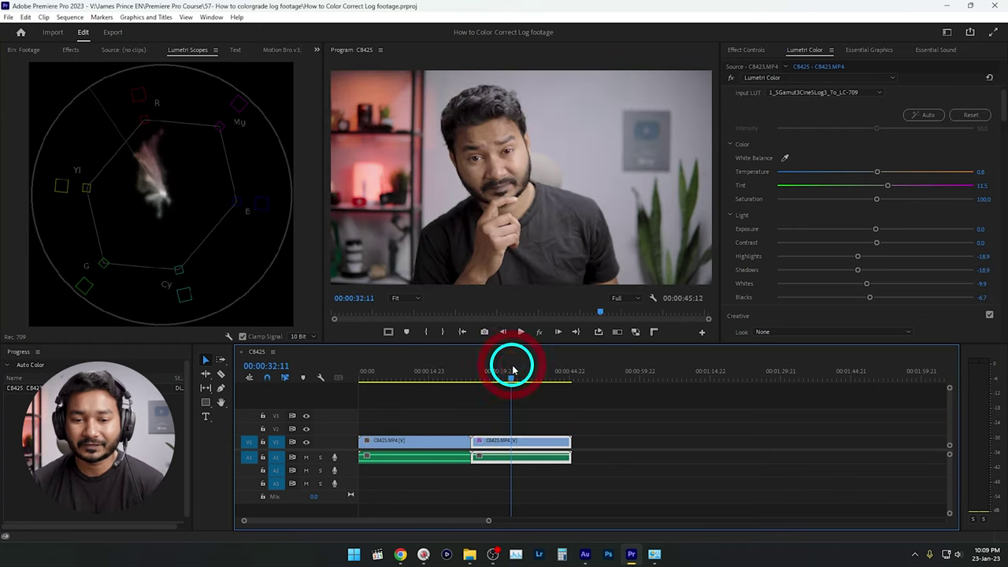
- Raise Contrast to about 46.7 and lower Highlights to about -49.9, Shadows to about -30.7 and Blacks to about -29.6
drag(877, 243, 925, 246)
scroll(910, 256, down, 2)
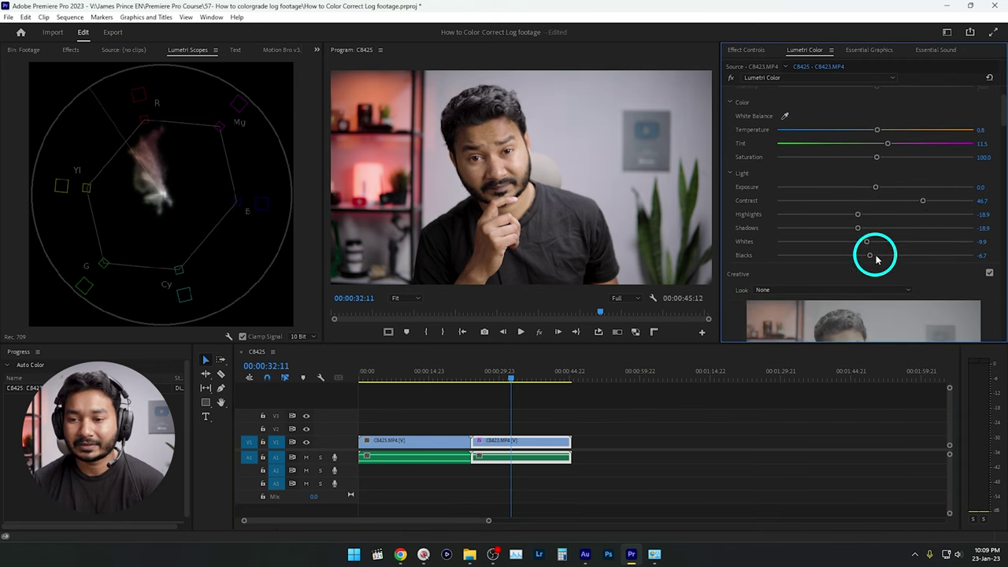
drag(858, 215, 852, 257)
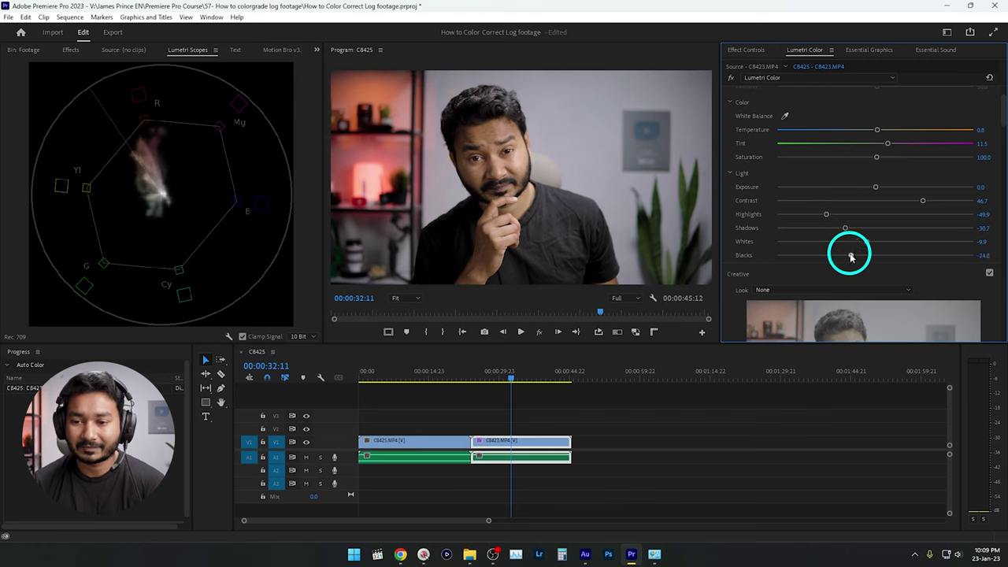
- Raise the Saturation slightly, to about 103, in the Creative adjustments of Lumetri Color
scroll(890, 291, down, 5)
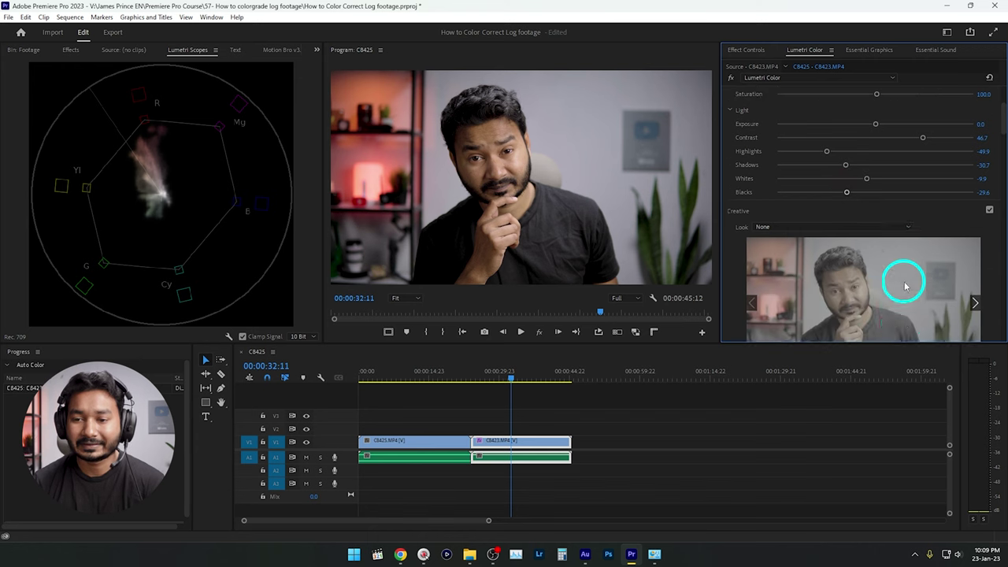
drag(877, 249, 883, 250)
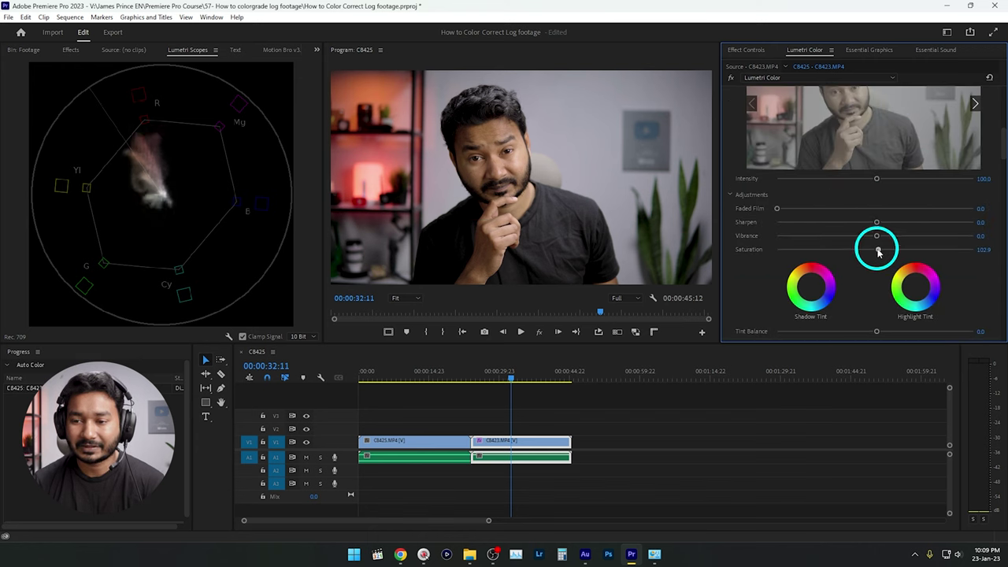
- Compare the clip with the first clip in the sequence, and undo the recent Saturation, Blacks, Shadows, Highlights and Contrast changes
click(426, 375)
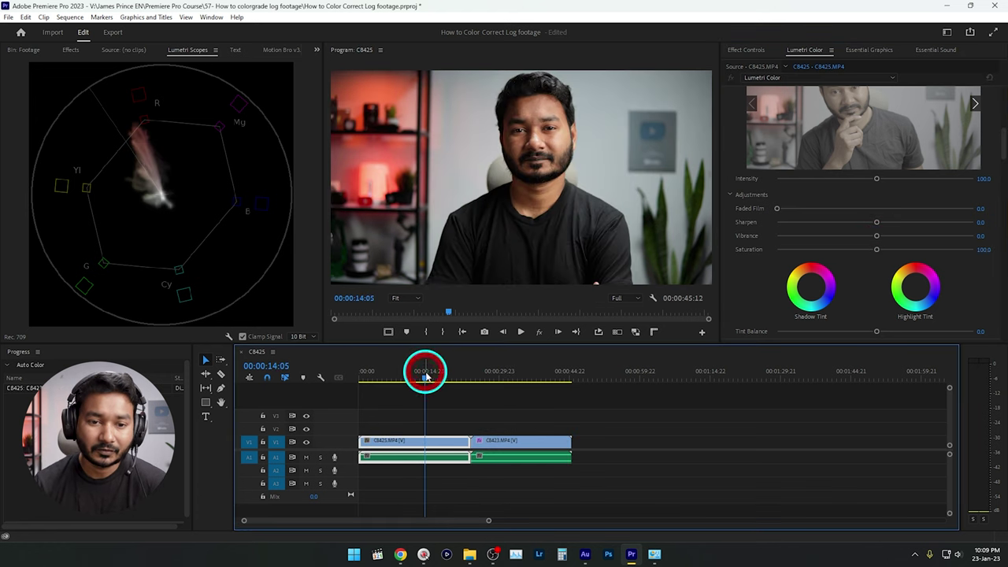
click(512, 373)
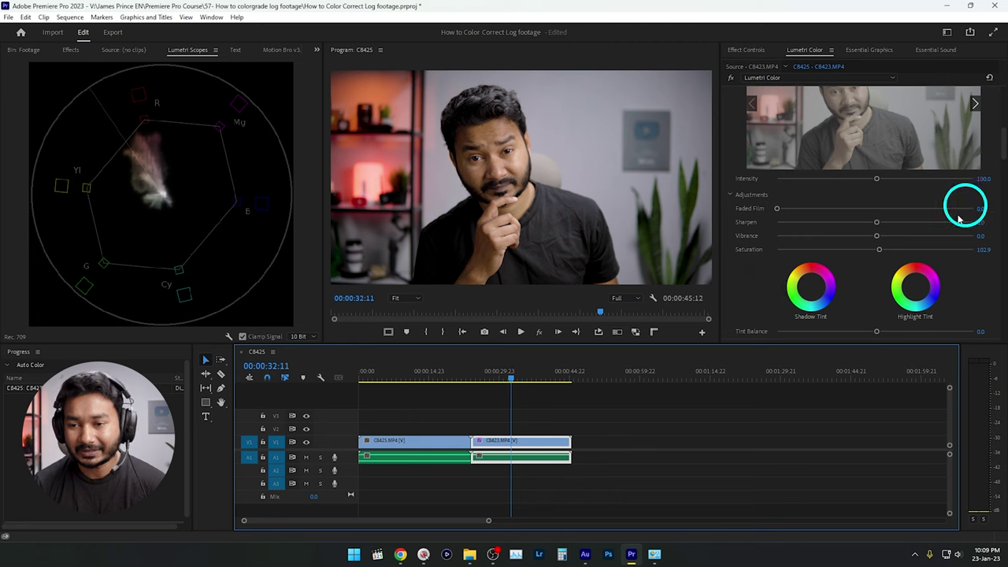
scroll(934, 274, up, 2)
key(ctrl+z)
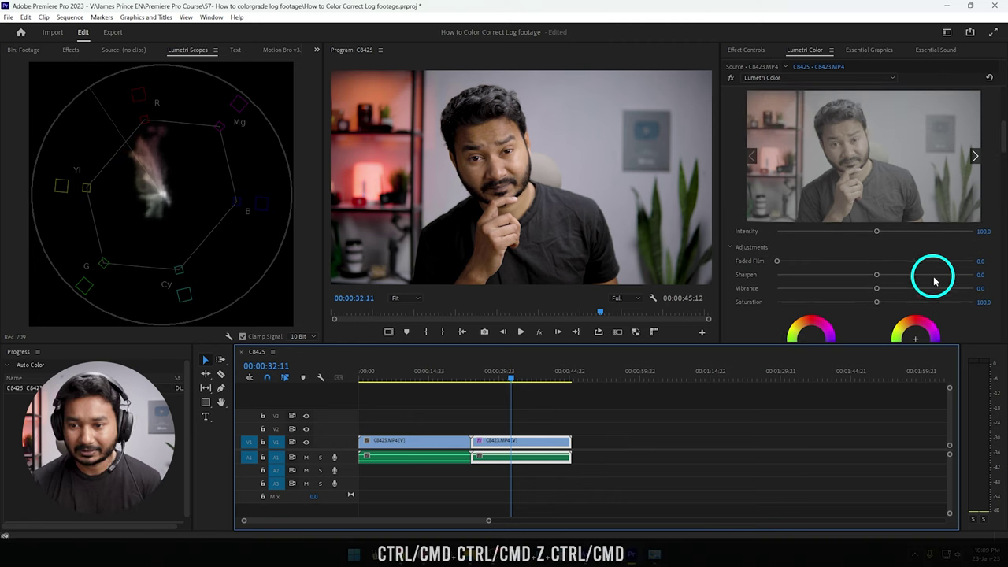
scroll(935, 275, up, 3)
key(ctrl+z)
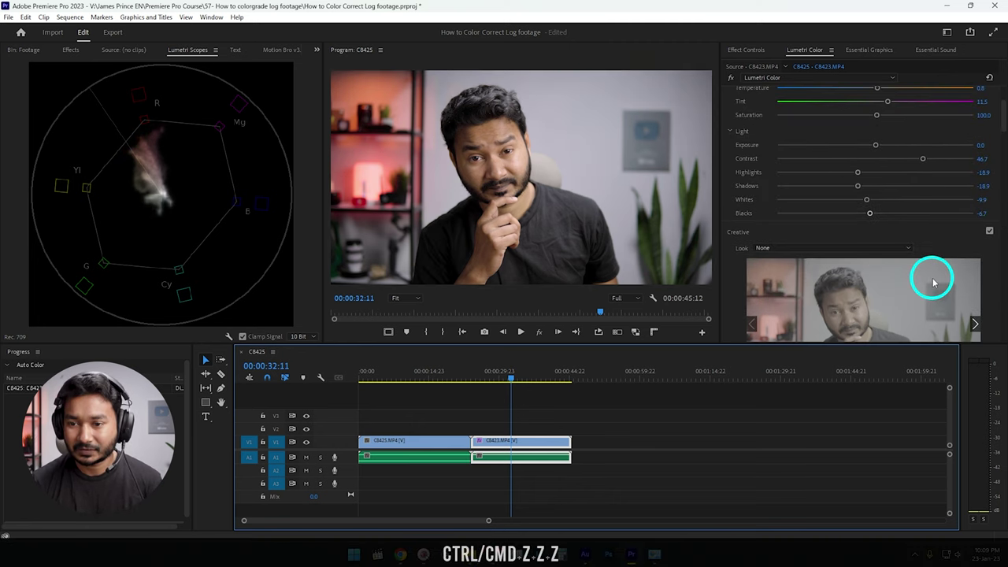
key(ctrl+z)
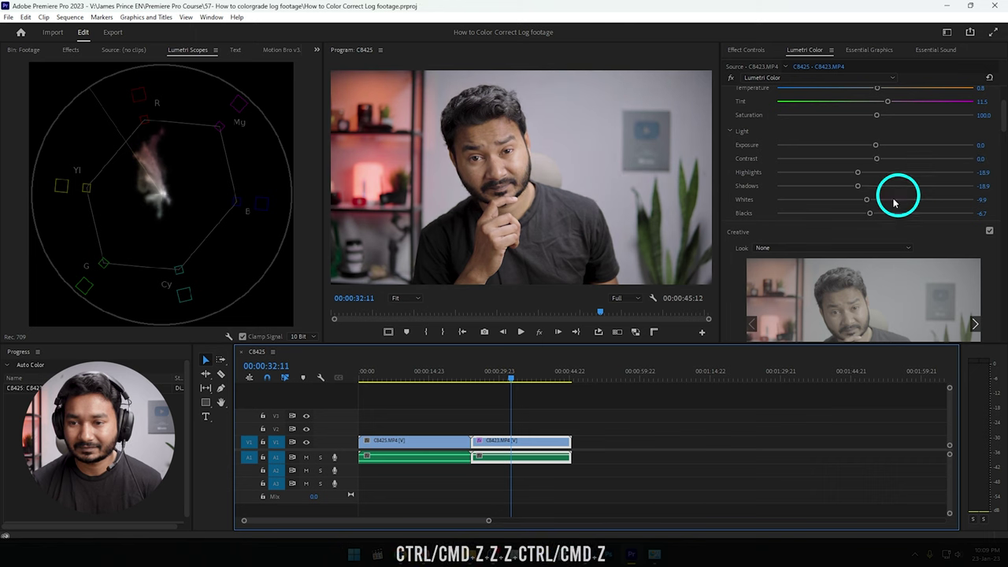
- Raise Sharpen to about 17.3 and Vibrance to about 14.1 in the Creative adjustments
scroll(904, 209, down, 3)
scroll(835, 268, down, 4)
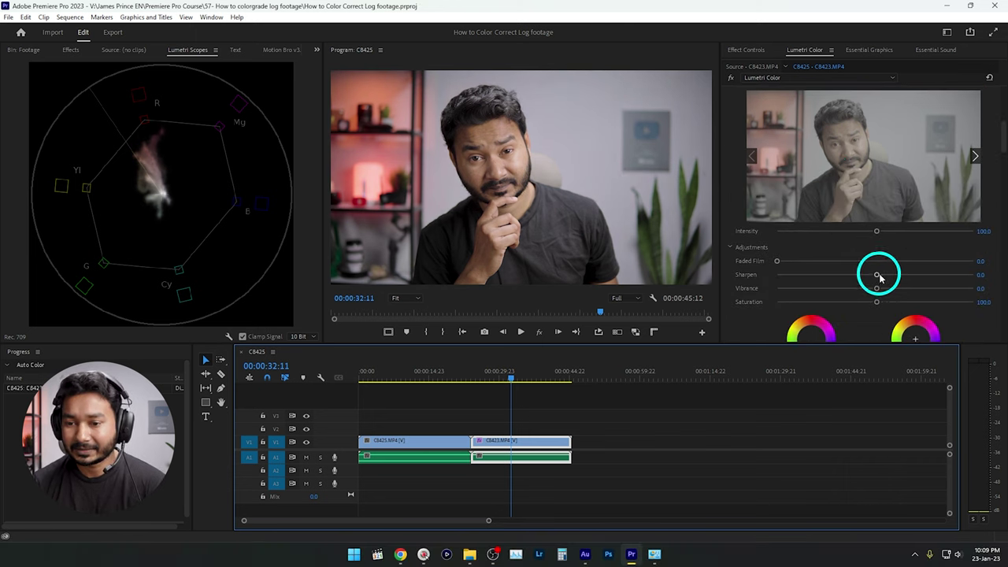
drag(880, 276, 892, 279)
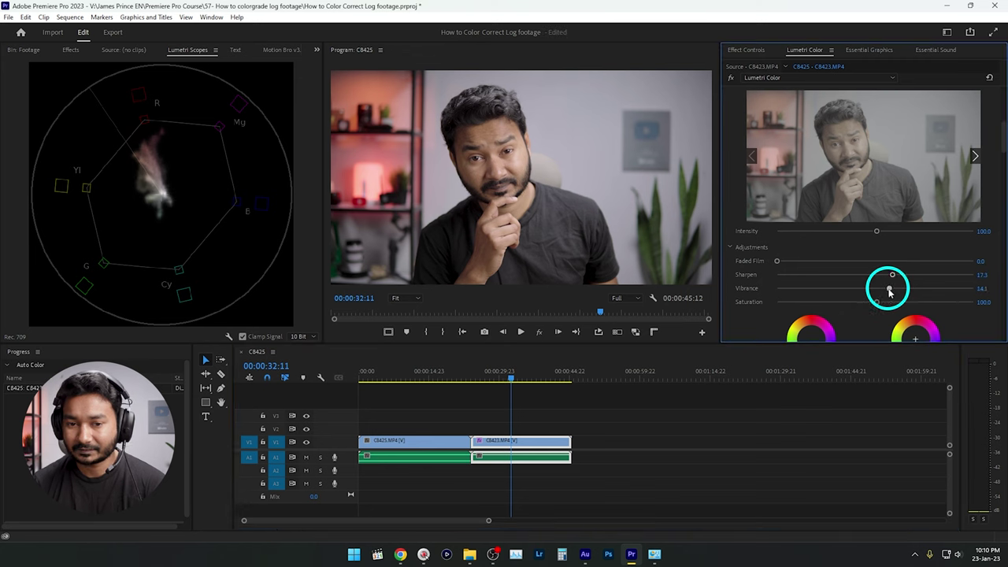
- Add the skin tone sampled from the man's cheek to the HSL Secondary key
scroll(884, 290, down, 10)
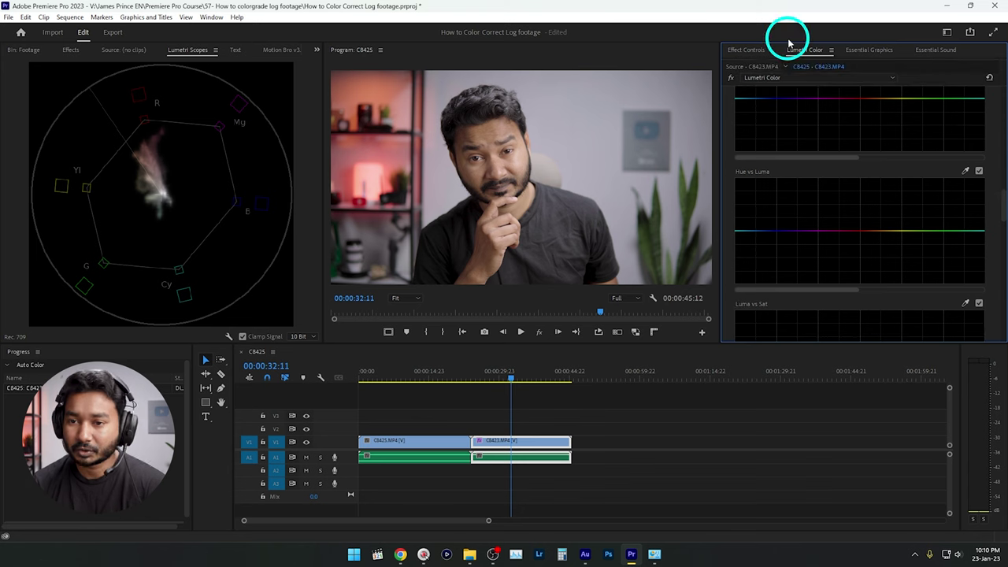
scroll(839, 184, down, 4)
scroll(839, 181, down, 6)
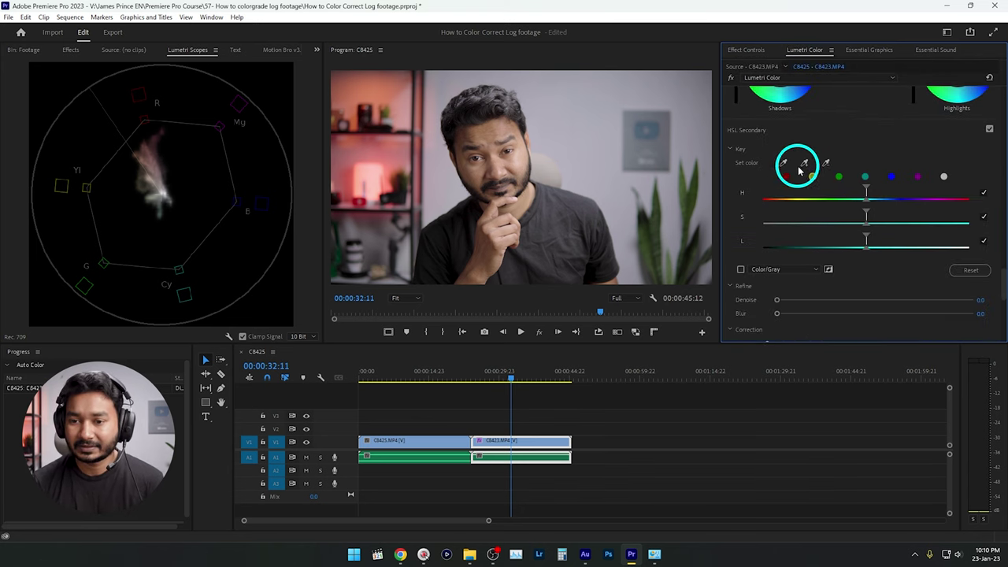
click(804, 163)
drag(520, 154, 477, 170)
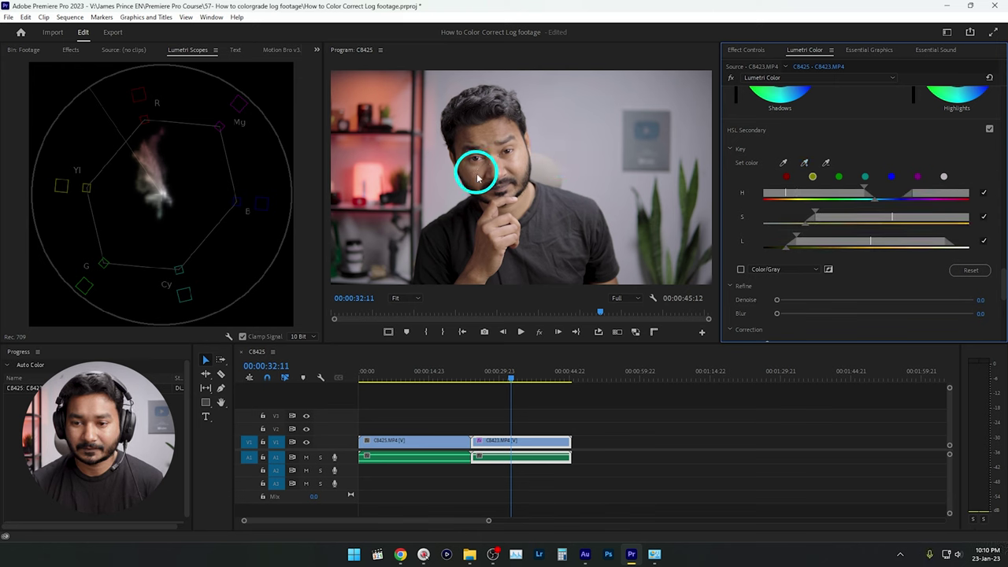
- Narrow the key's hue range to skin tones, widen its saturation and luminance ranges, and set Blur to about 8.9
click(740, 269)
drag(864, 187, 788, 193)
drag(793, 238, 791, 216)
click(740, 269)
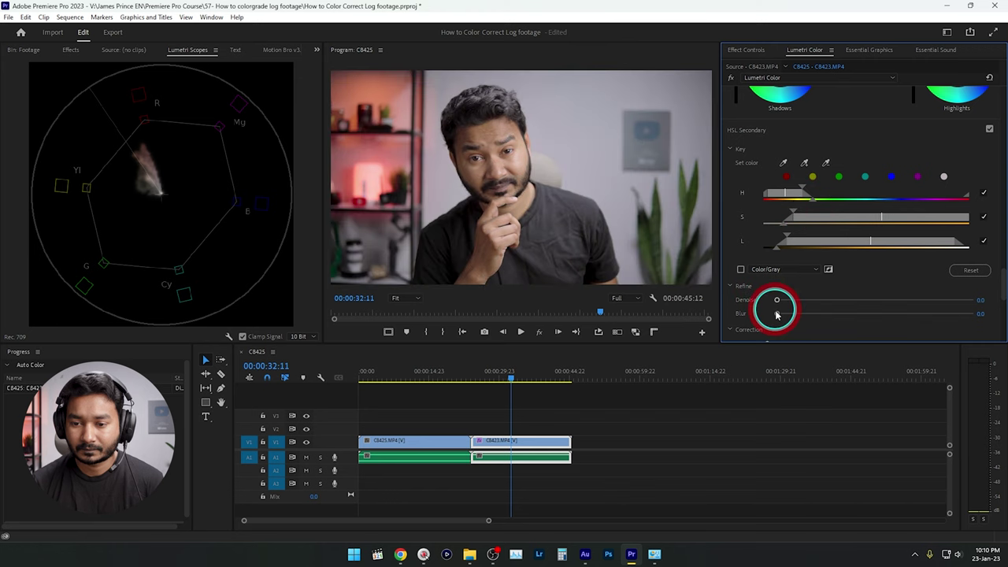
drag(778, 315, 837, 314)
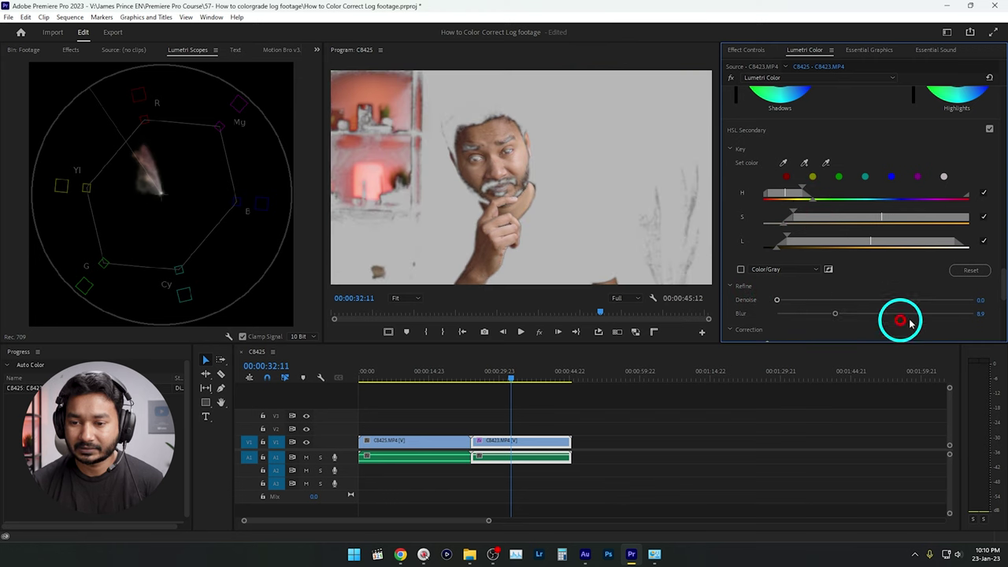
- Invert the HSL Secondary mask to target everything except the skin, and check it with the Color/Gray preview before hiding the preview
scroll(906, 307, down, 4)
scroll(891, 267, down, 2)
scroll(893, 270, up, 5)
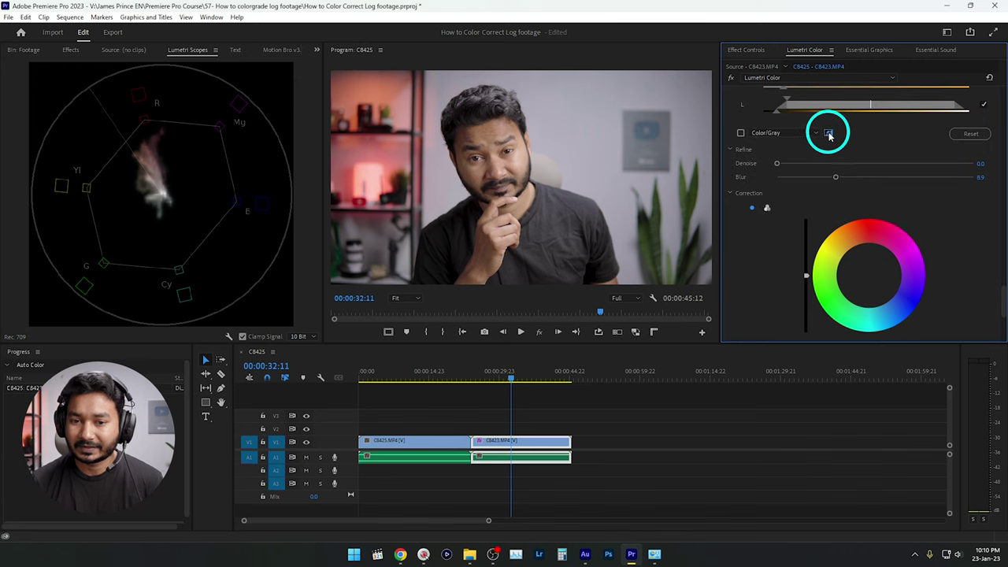
click(829, 133)
click(740, 133)
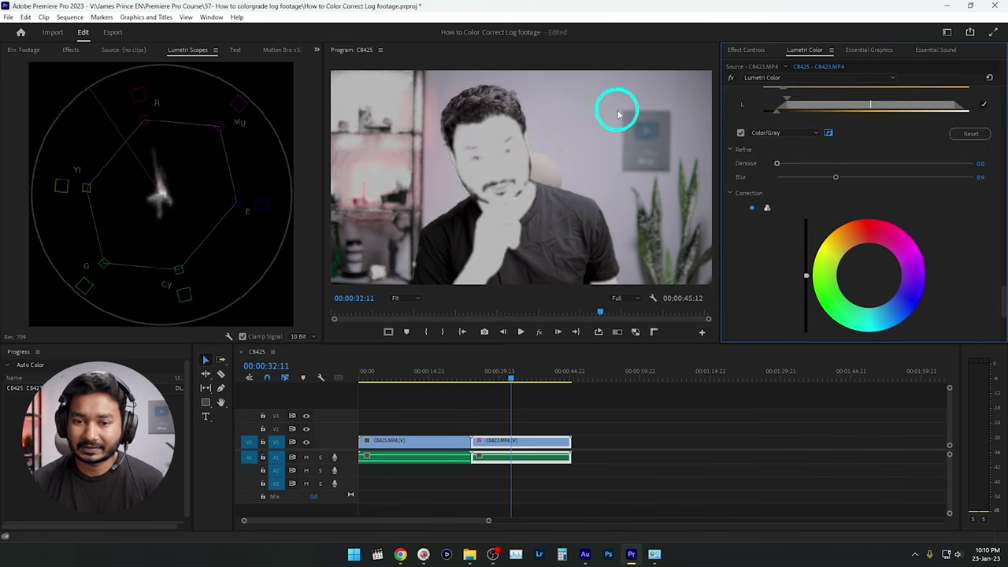
click(741, 133)
- Switch the Correction to three-way color wheels, and shift Shadows slightly toward blue and Midtones and Highlights slightly toward red
click(767, 207)
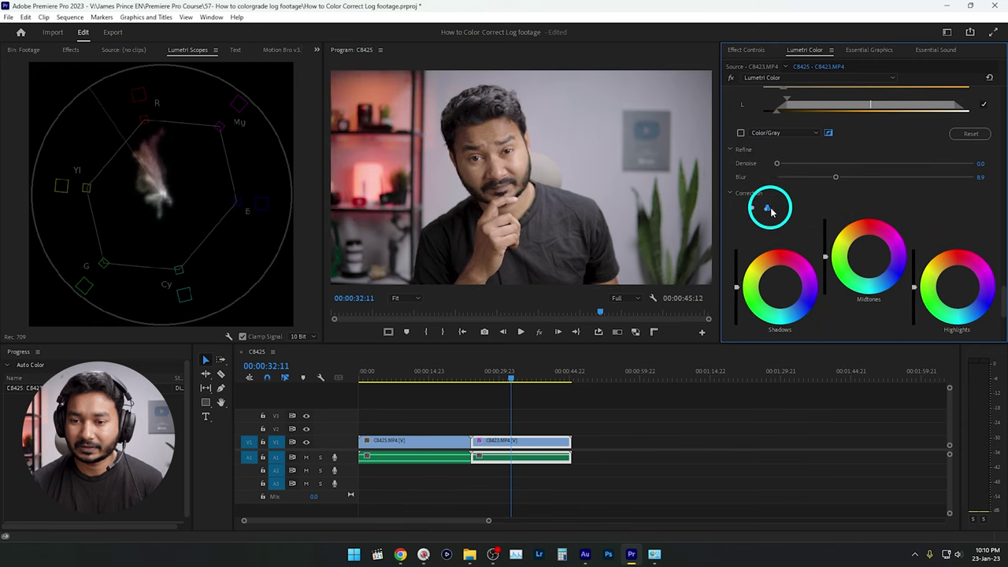
scroll(851, 198, down, 2)
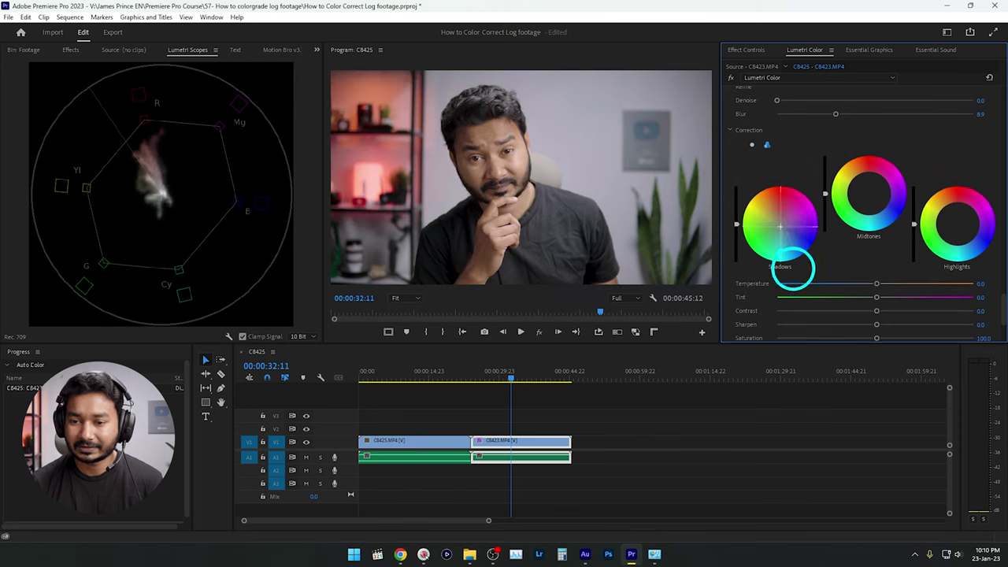
drag(783, 217, 787, 219)
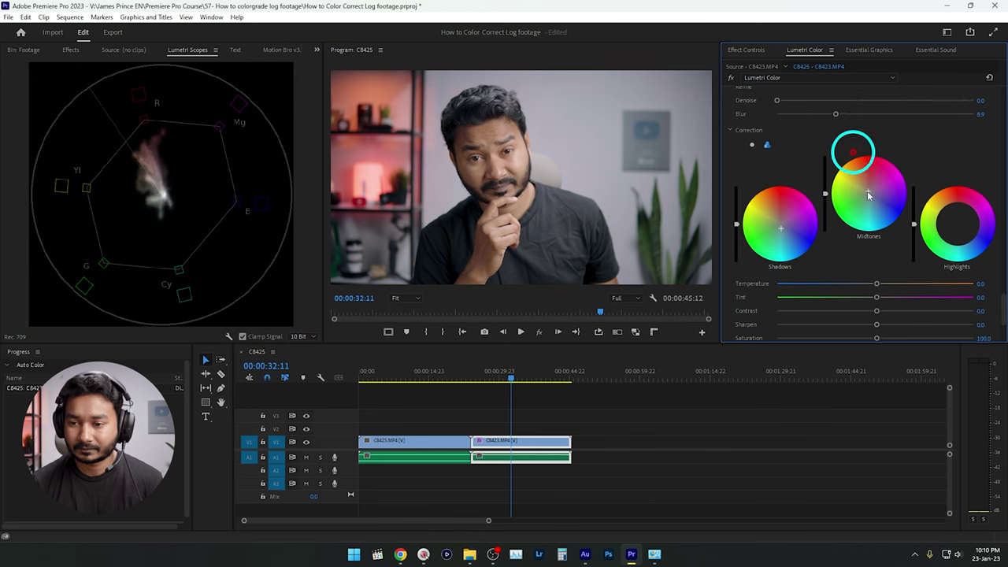
drag(957, 230, 950, 189)
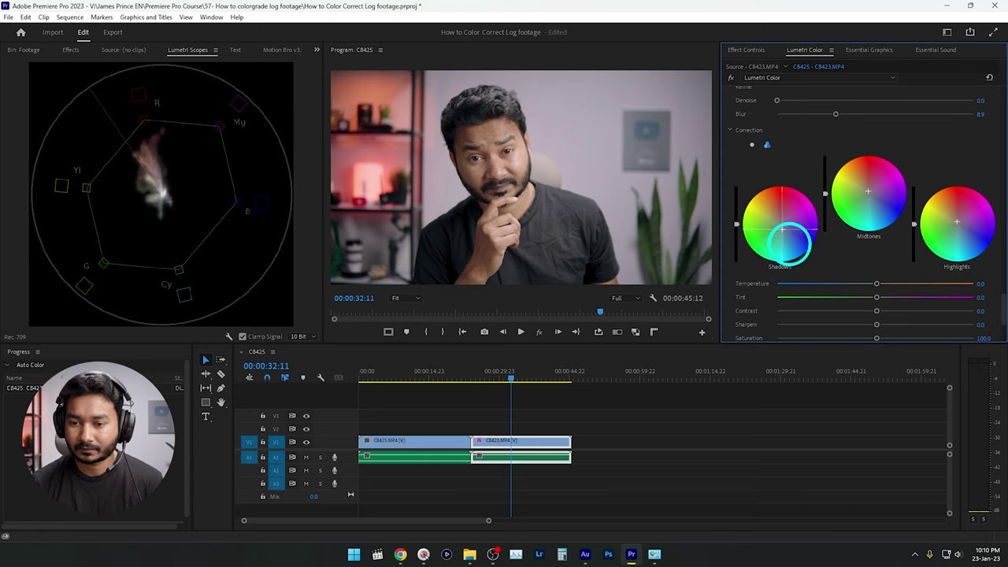